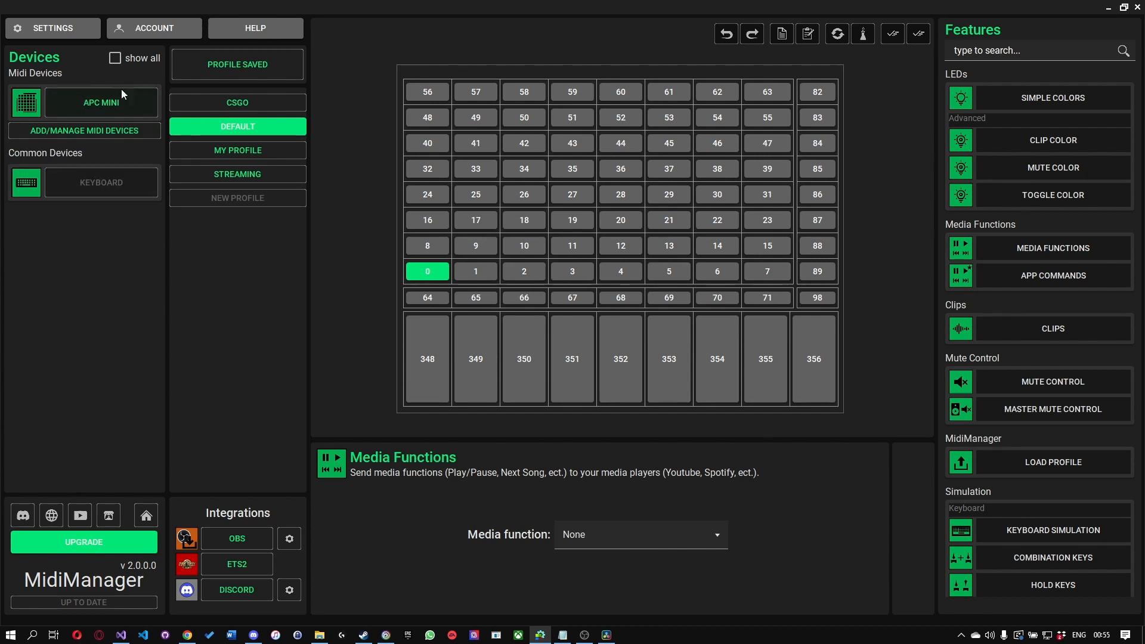
Step: Show all devices and hide the disconnected ones again, and look over the features available for the APC MINI
{"action": "left_click", "coordinate": [115, 59]}
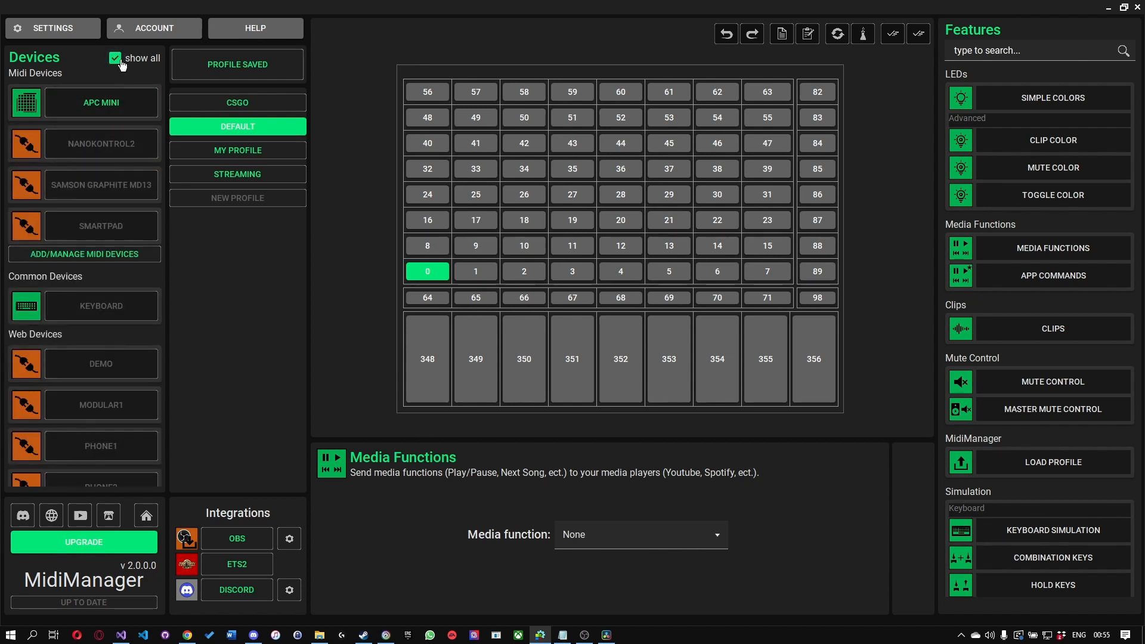
{"action": "left_click", "coordinate": [119, 62]}
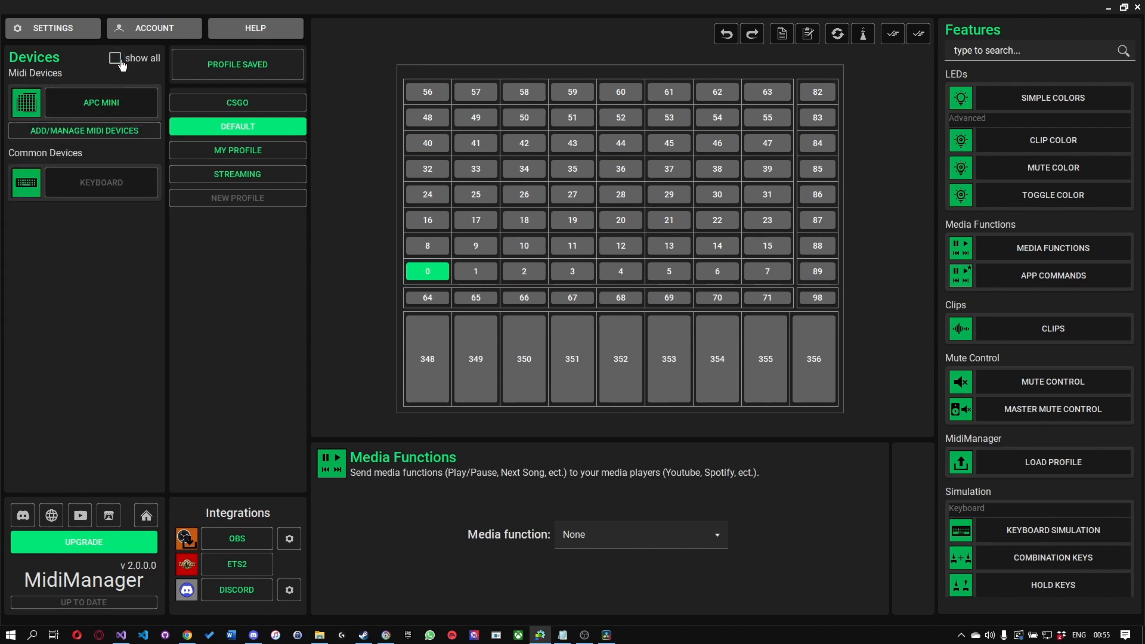
{"action": "left_click", "coordinate": [51, 106]}
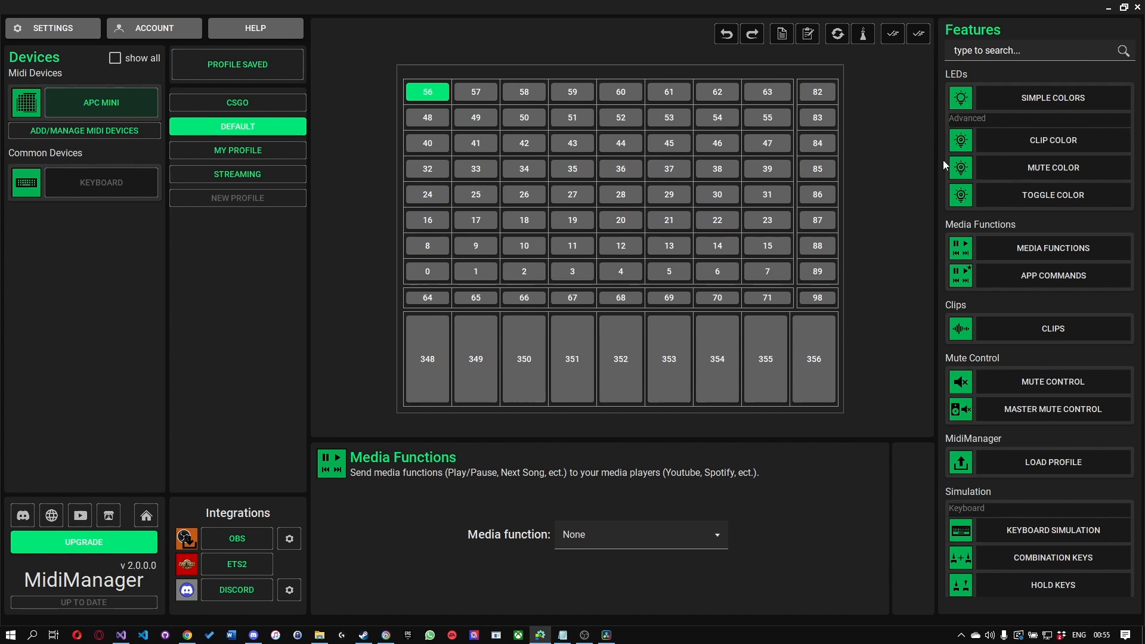
{"action": "scroll", "coordinate": [994, 173], "scroll_direction": "down", "scroll_amount": 6}
{"action": "scroll", "coordinate": [1014, 236], "scroll_direction": "up", "scroll_amount": 6}
Step: Select the individual pads 34, 13, 37 and 28 together on the APC MINI layout
{"action": "left_click", "coordinate": [521, 173]}
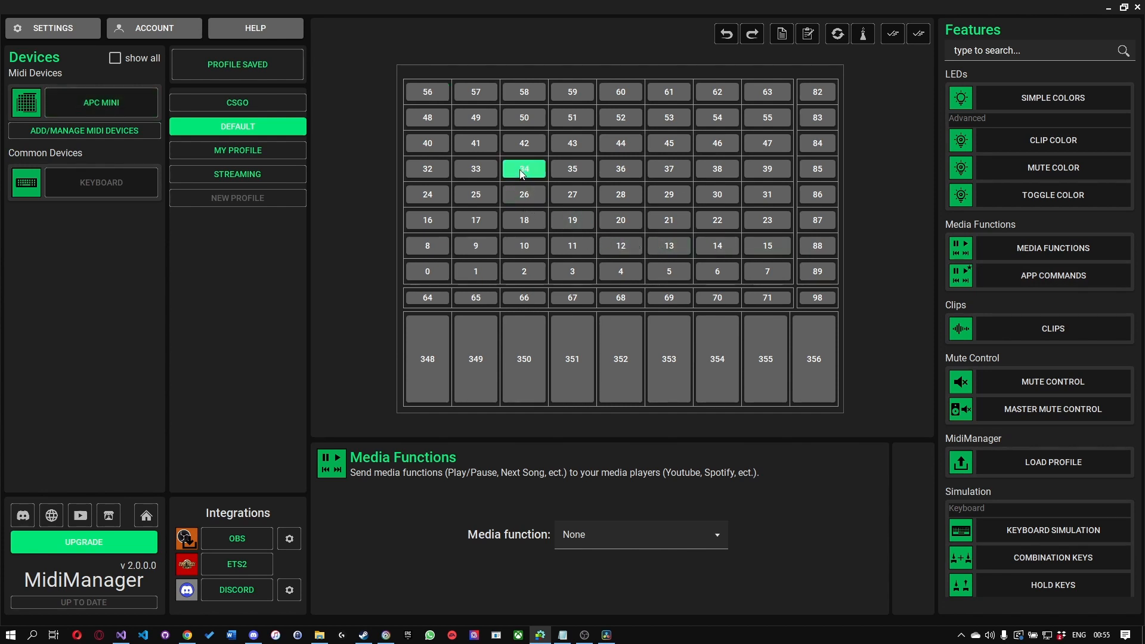
{"action": "left_click", "coordinate": [666, 242], "text": "ctrl"}
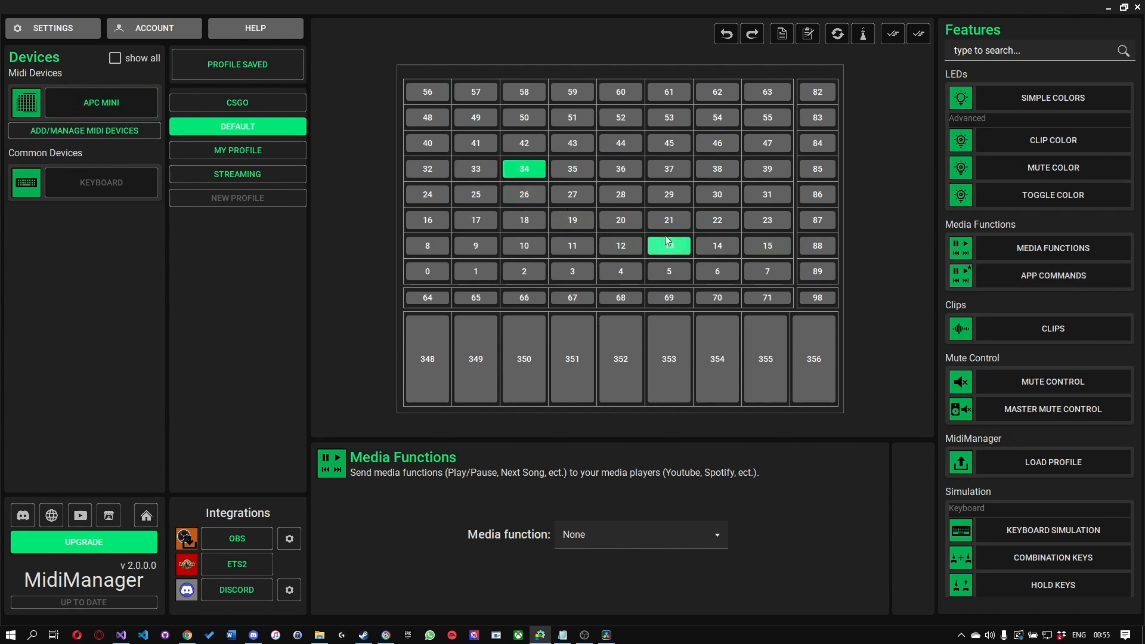
{"action": "left_click", "coordinate": [672, 171], "text": "ctrl"}
{"action": "left_click", "coordinate": [630, 197], "text": "ctrl"}
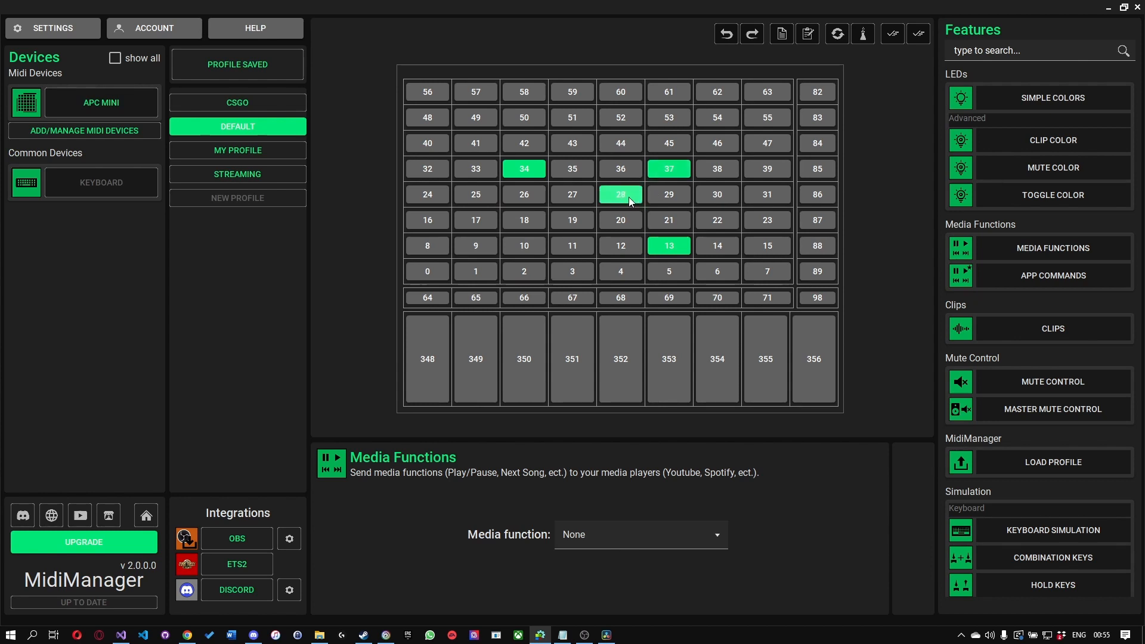
Step: Select a block of pads between 10 and 37, and reduce the selection to pad 3 alone
{"action": "left_click", "coordinate": [526, 249]}
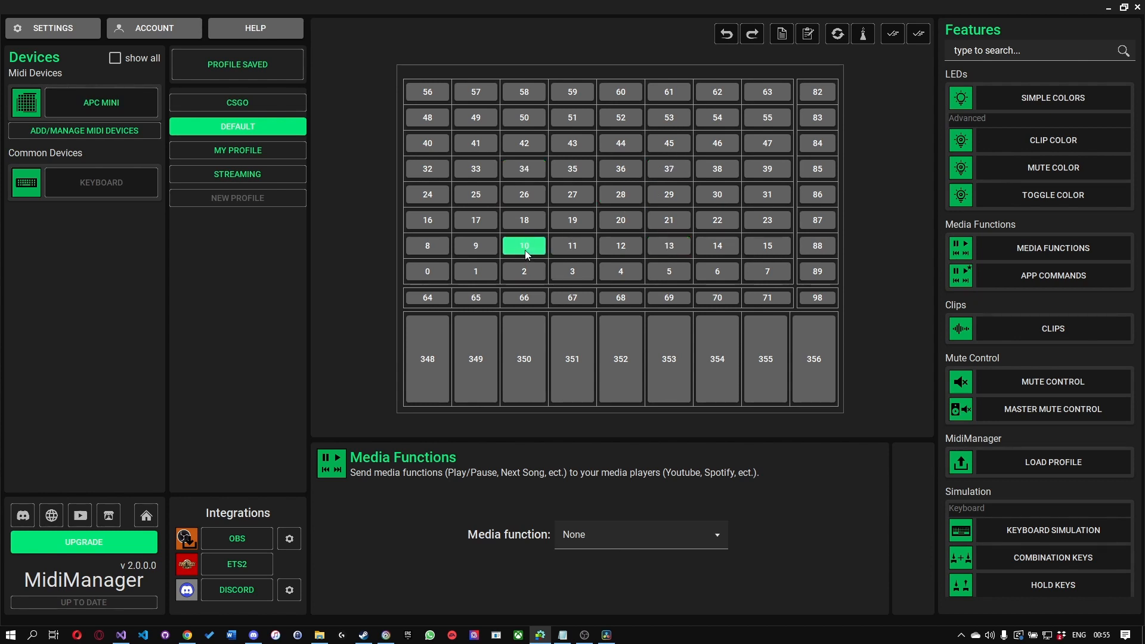
{"action": "left_click", "coordinate": [672, 171], "text": "shift"}
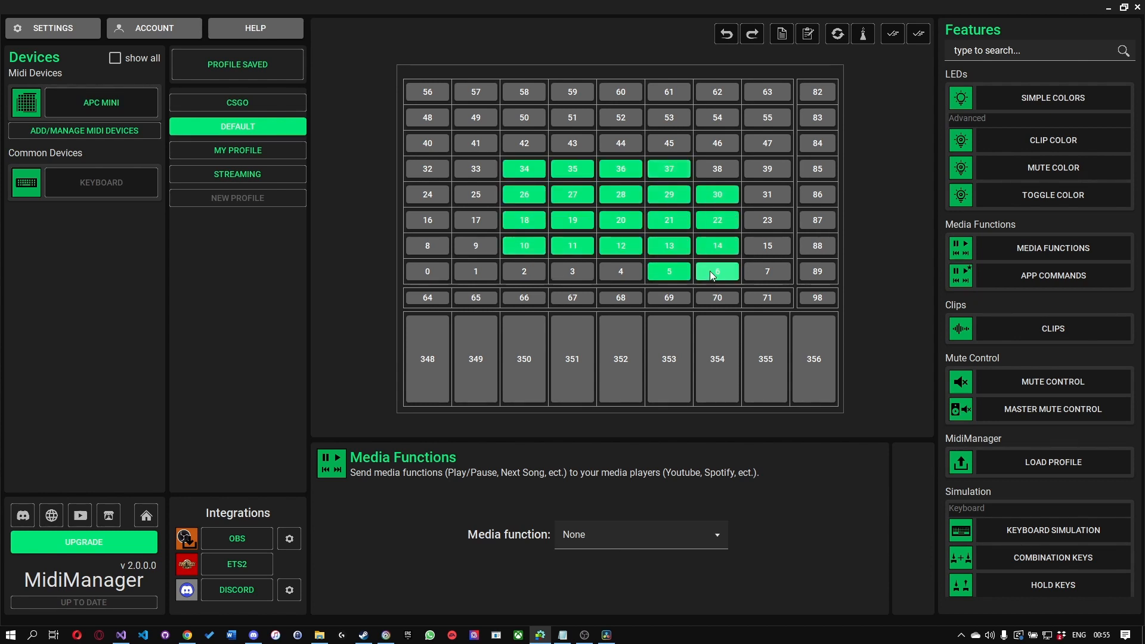
{"action": "left_click", "coordinate": [561, 272]}
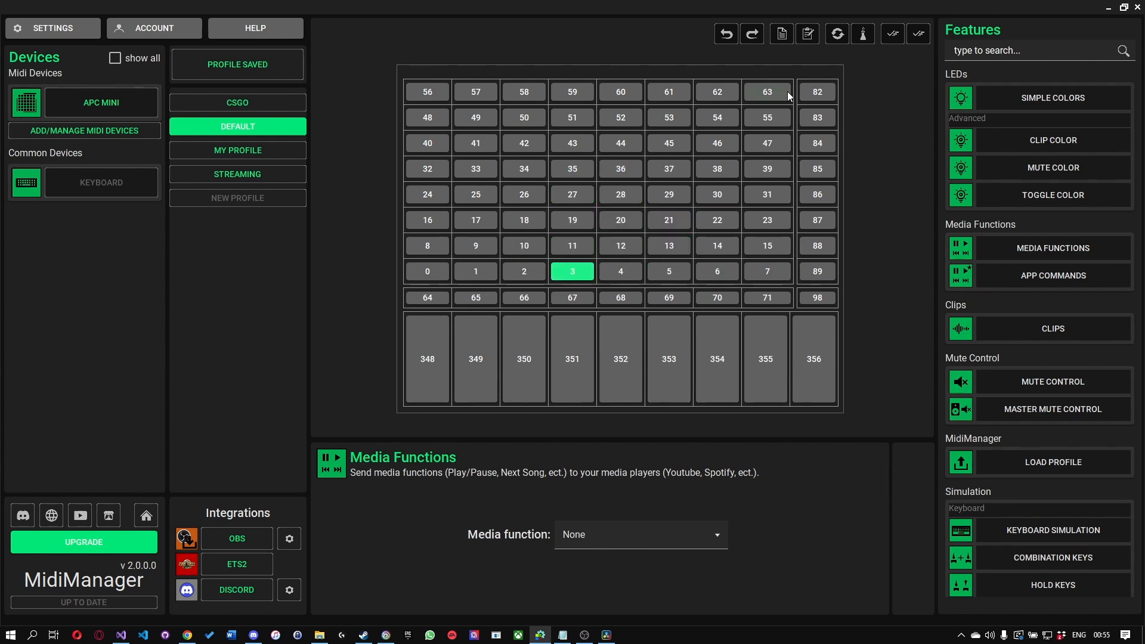
Step: Select all buttons and all controllers, and compare the features offered for single pads 6 and 3 and faders 354 and 351
{"action": "left_click", "coordinate": [891, 35]}
{"action": "left_click", "coordinate": [925, 33]}
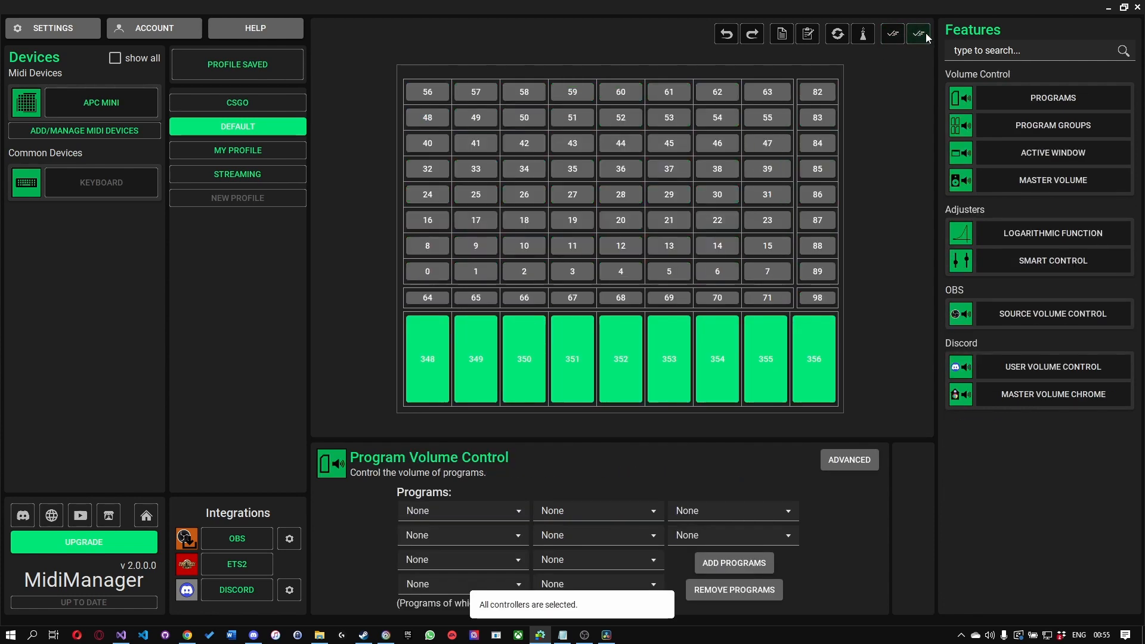
{"action": "left_click", "coordinate": [720, 270]}
{"action": "left_click", "coordinate": [714, 338]}
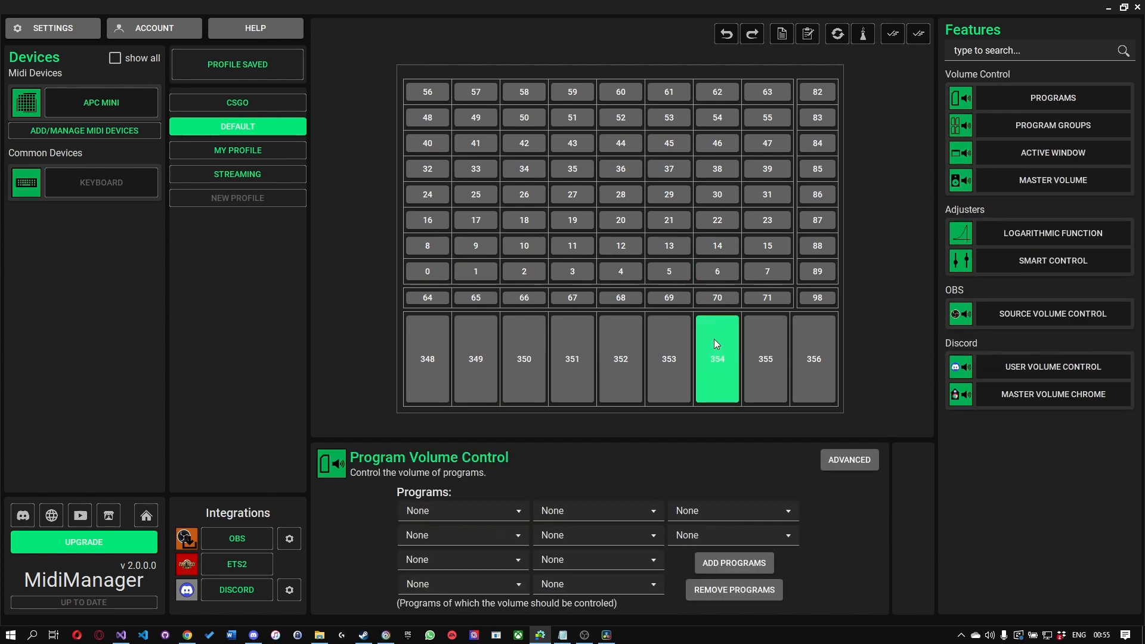
{"action": "left_click", "coordinate": [585, 346]}
{"action": "left_click", "coordinate": [582, 274]}
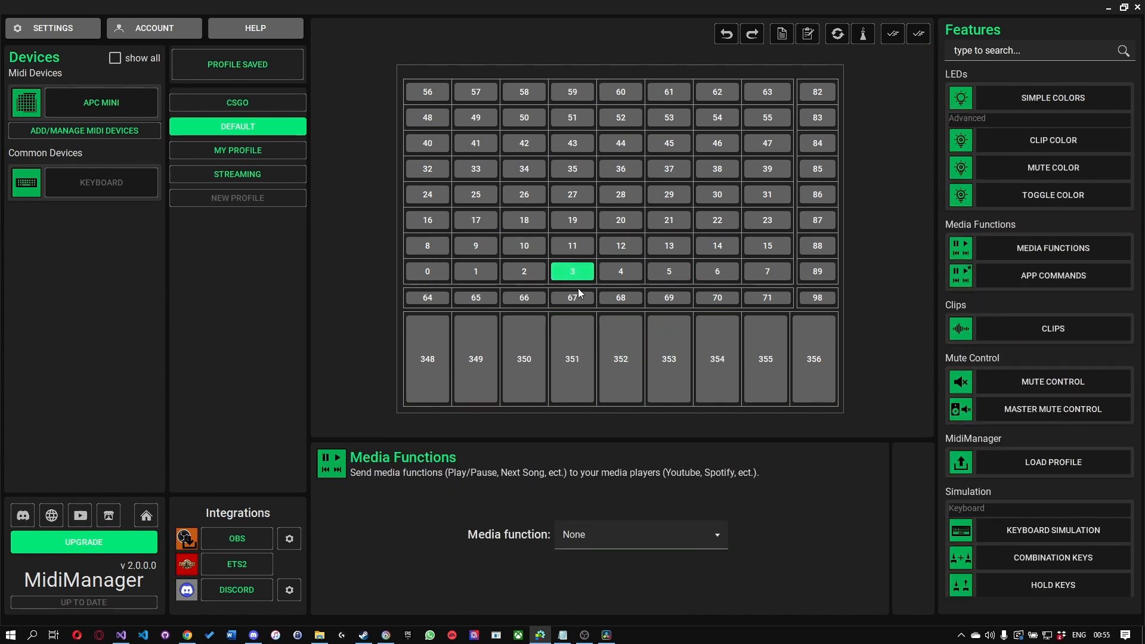
{"action": "left_click", "coordinate": [589, 328]}
Step: Set the media function of pad 9 to PlayOrPause
{"action": "left_click", "coordinate": [477, 249]}
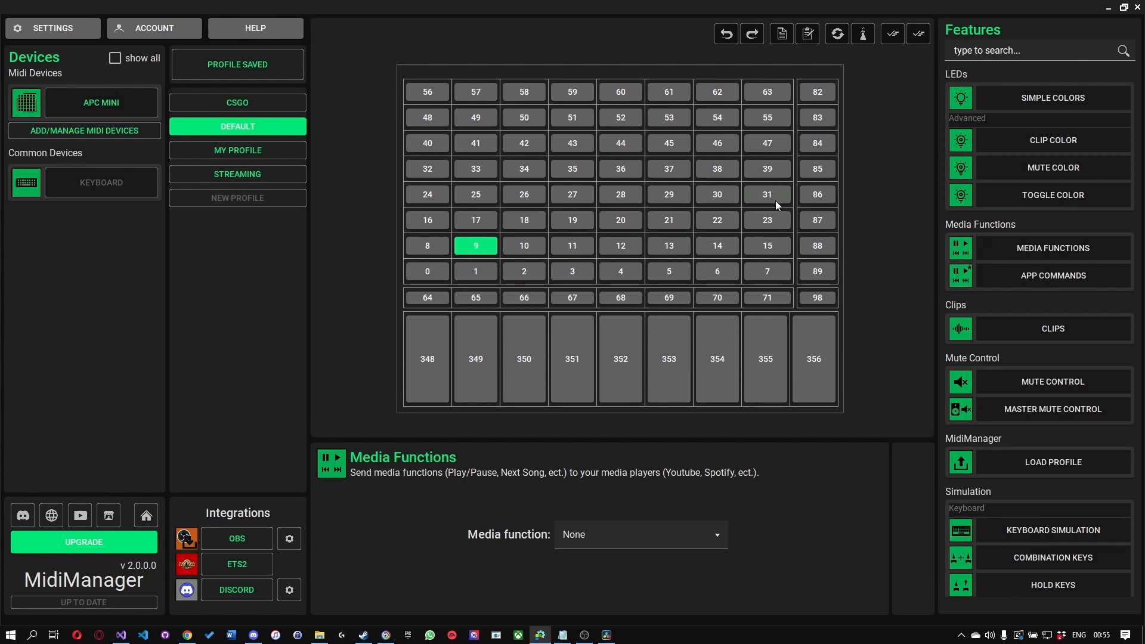
{"action": "scroll", "coordinate": [990, 168], "scroll_direction": "down", "scroll_amount": 5}
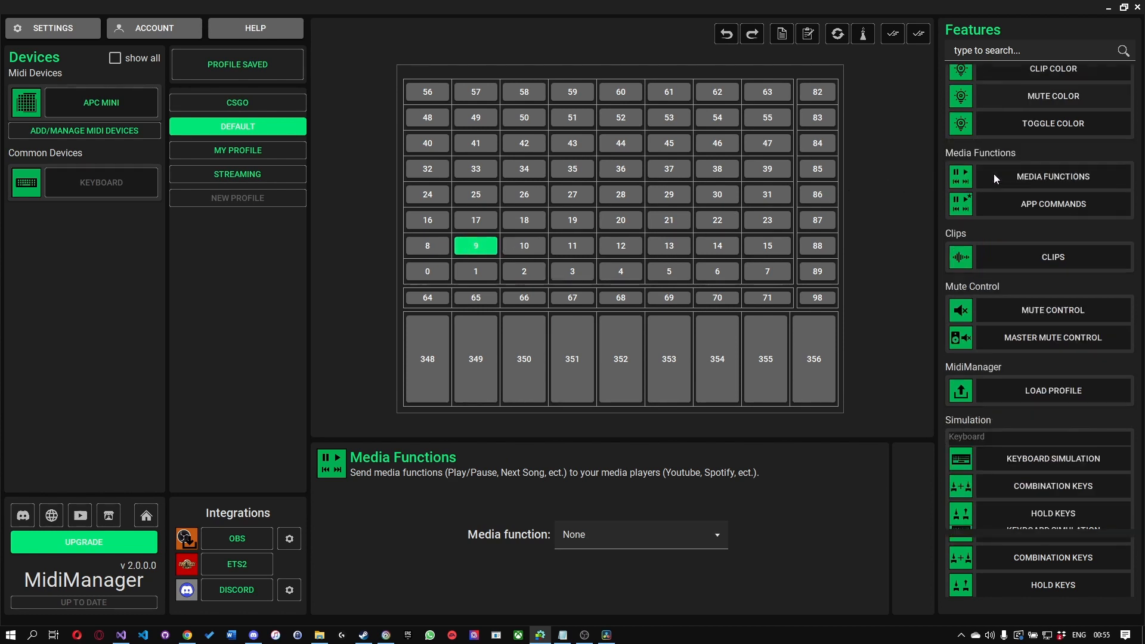
{"action": "scroll", "coordinate": [997, 179], "scroll_direction": "up", "scroll_amount": 5}
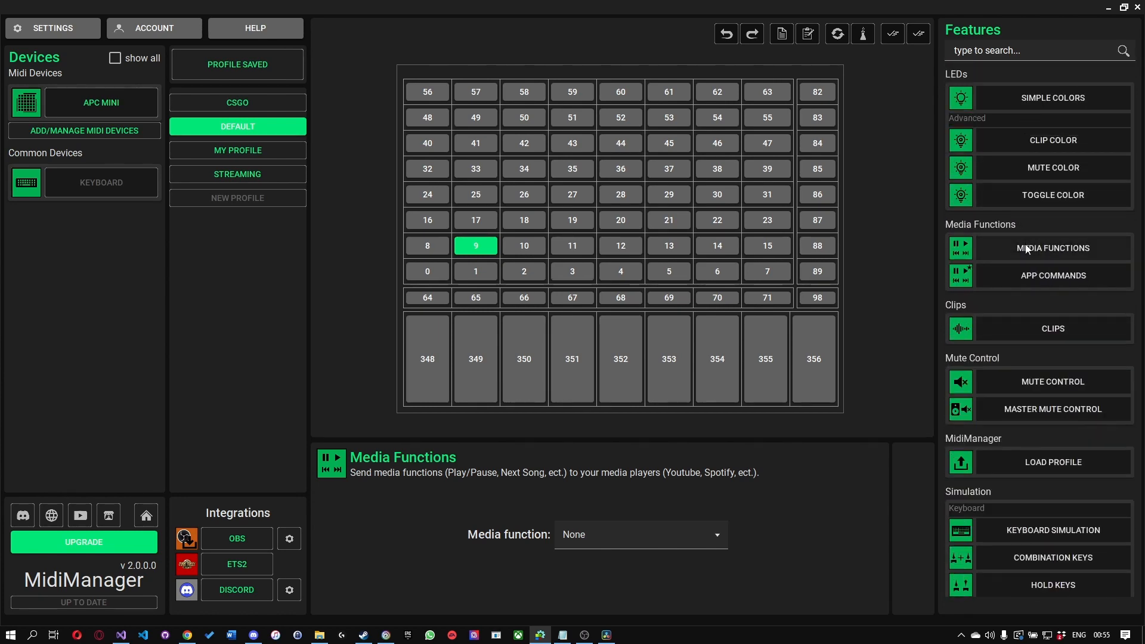
{"action": "left_click", "coordinate": [614, 535]}
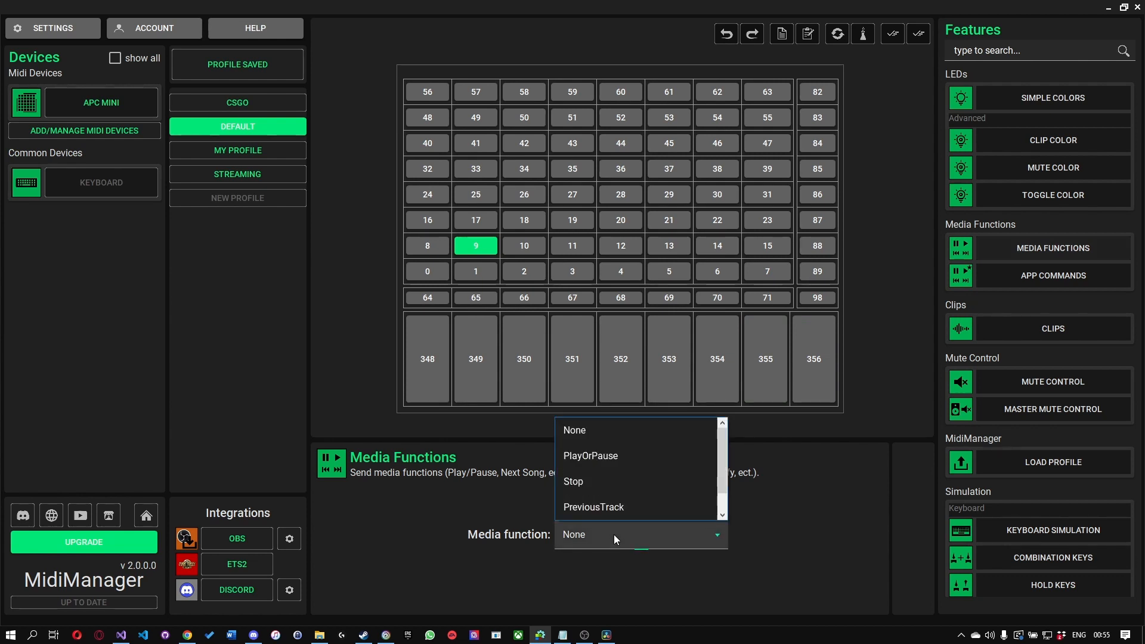
{"action": "left_click", "coordinate": [614, 461]}
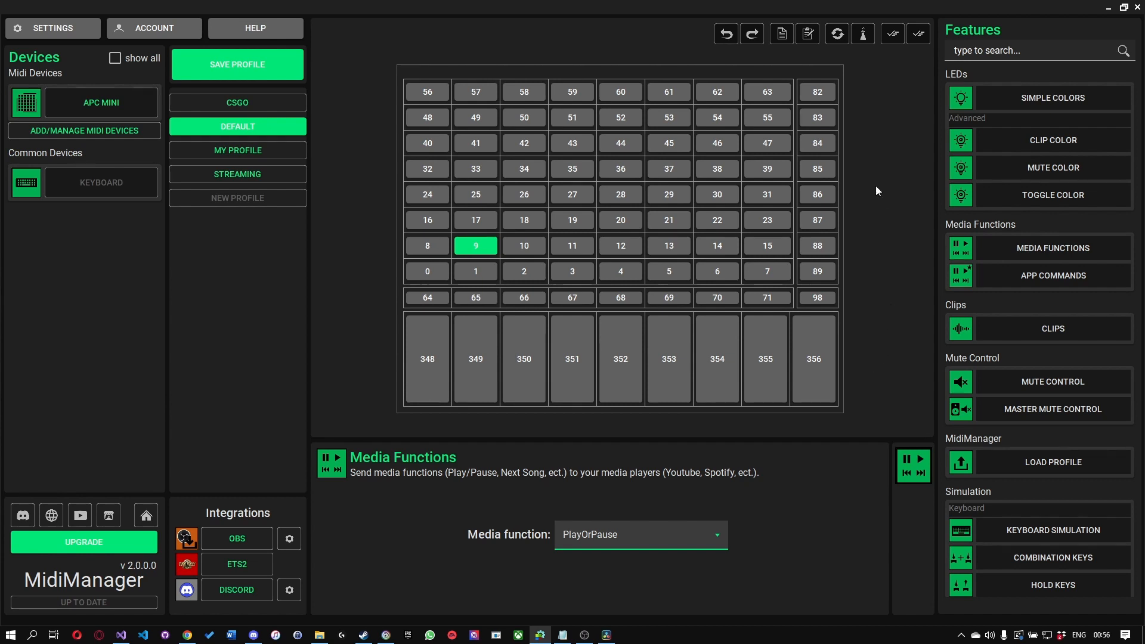
Step: Reset the functions assigned to pad 9, undo the reset, and redo it
{"action": "left_click", "coordinate": [837, 40]}
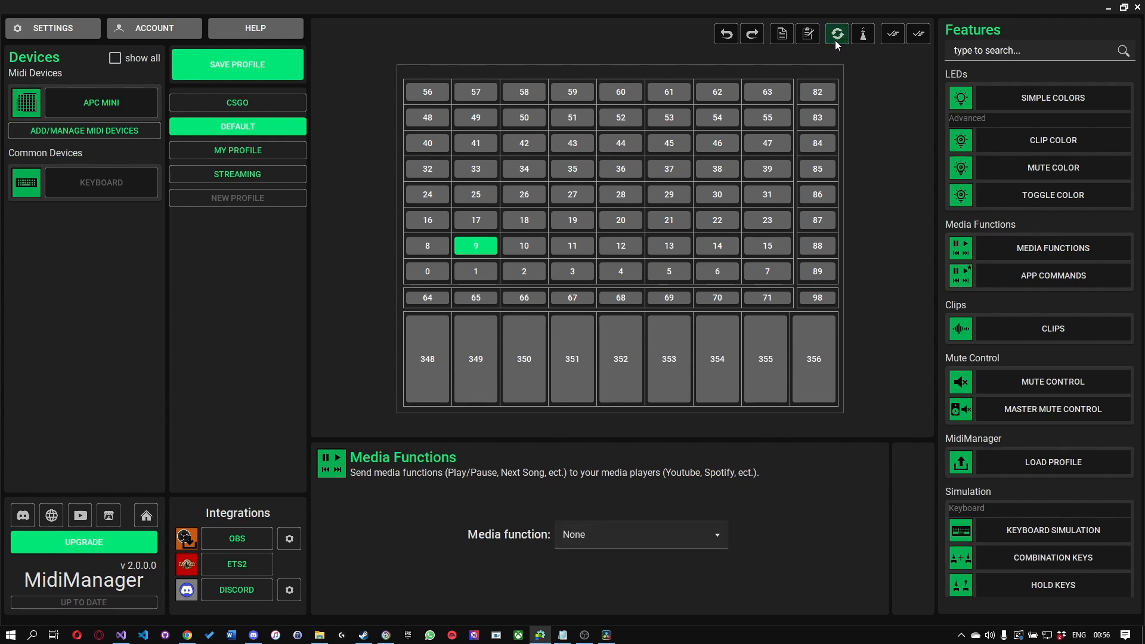
{"action": "left_click", "coordinate": [725, 34]}
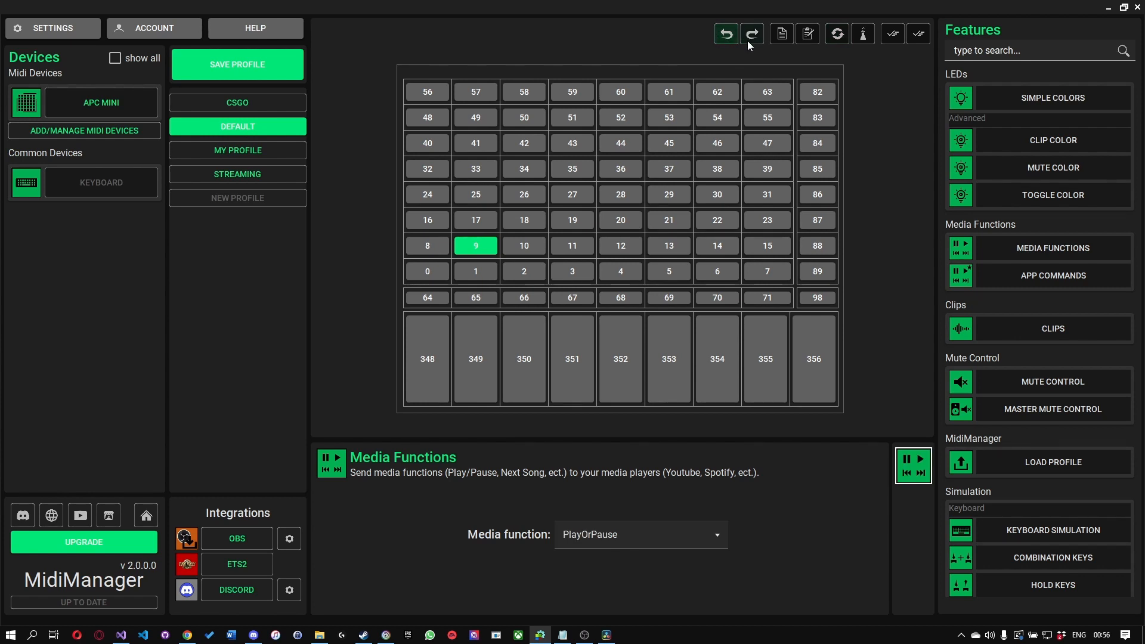
{"action": "left_click", "coordinate": [754, 37]}
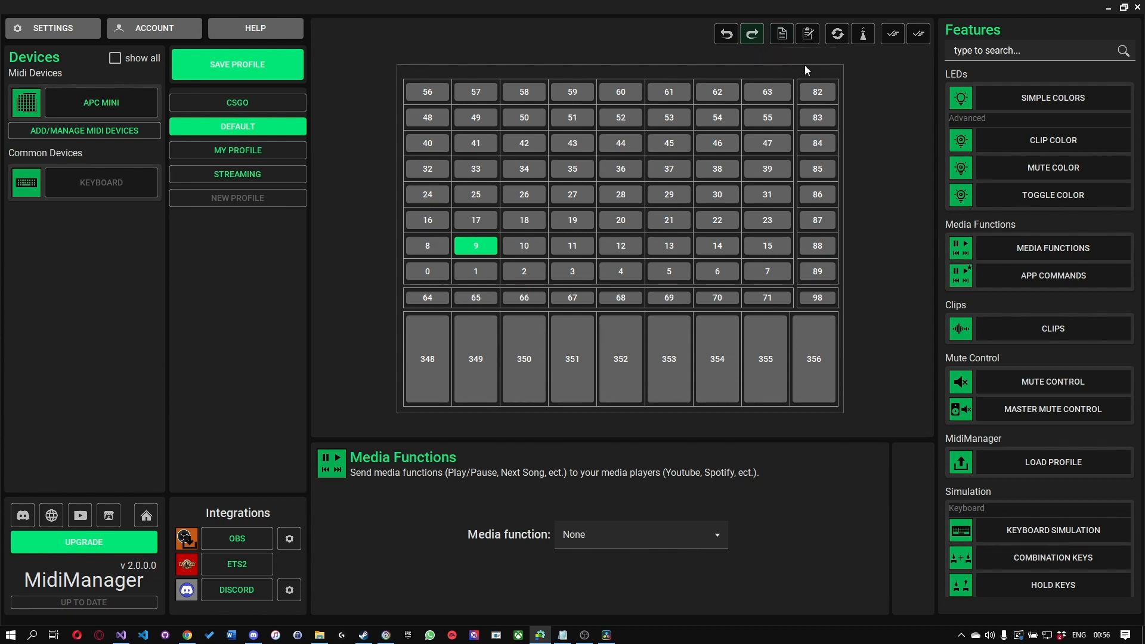
Step: Assign Mute Control to pad 9 with chrome_BuildIn as its first program
{"action": "left_click", "coordinate": [1036, 382]}
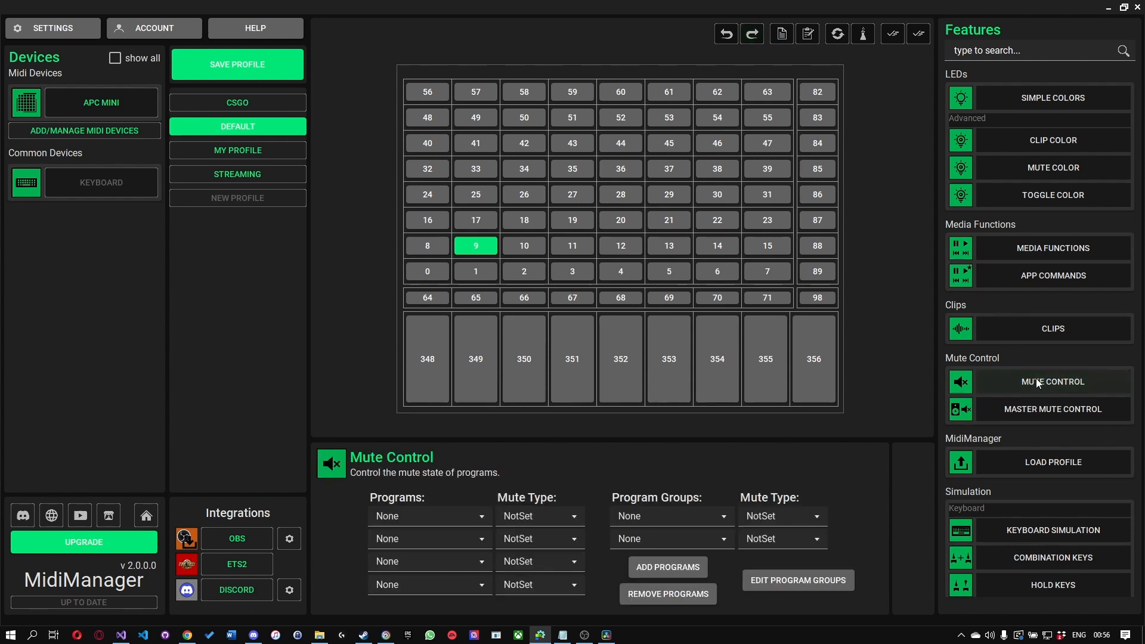
{"action": "left_click", "coordinate": [441, 514]}
{"action": "scroll", "coordinate": [439, 578], "scroll_direction": "down", "scroll_amount": 3}
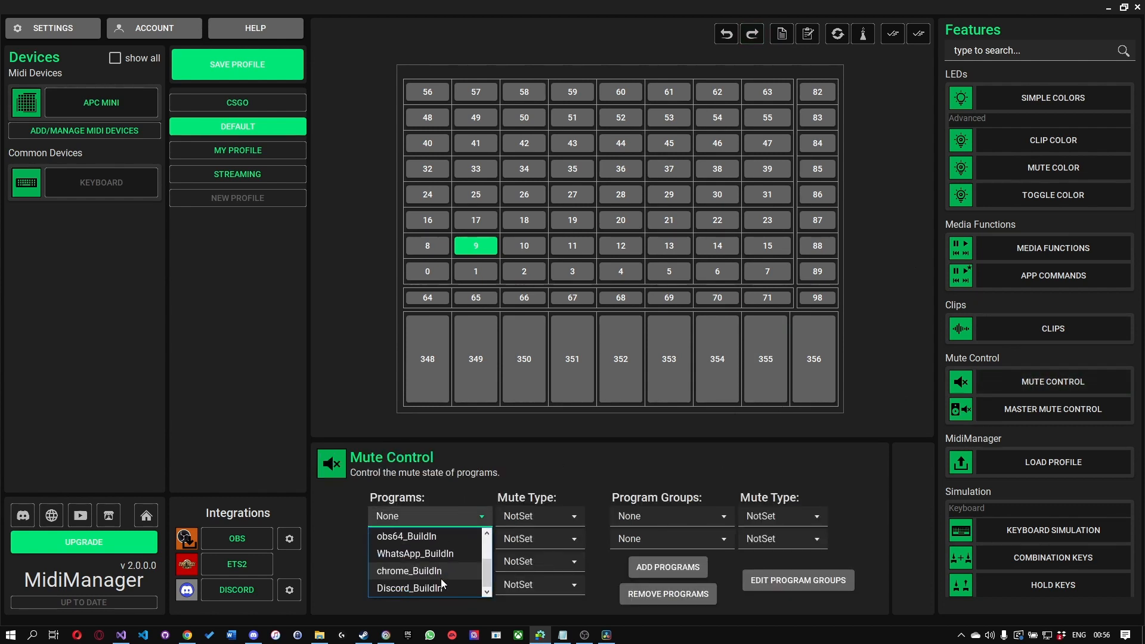
{"action": "left_click", "coordinate": [438, 573]}
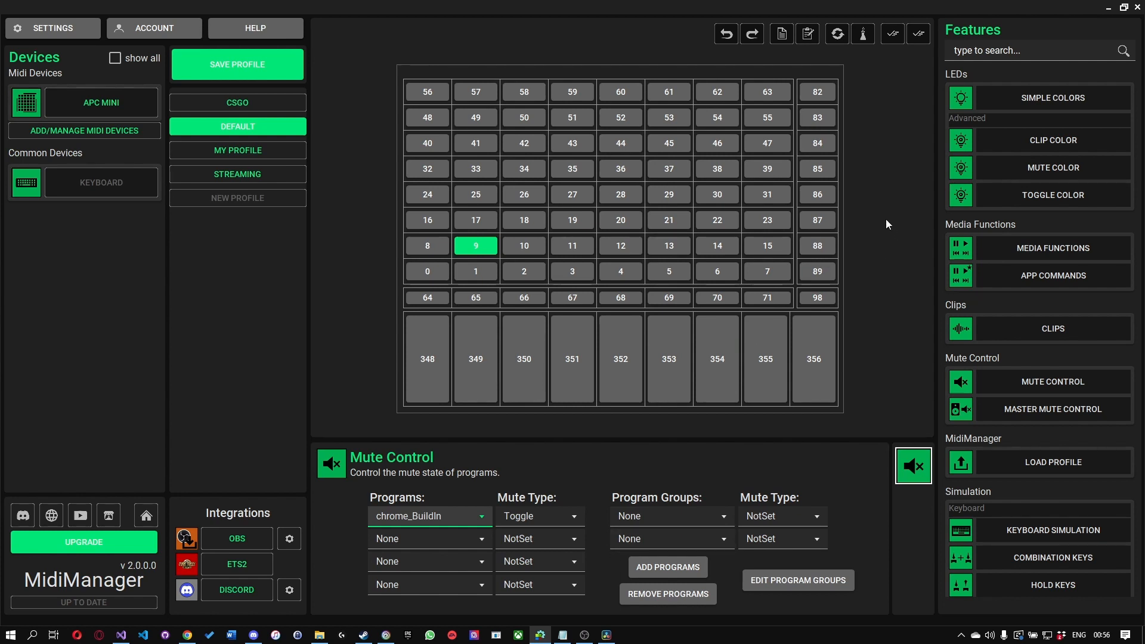
Step: Set the Simple Colors idle color of pad 22 to Red
{"action": "left_click", "coordinate": [729, 220]}
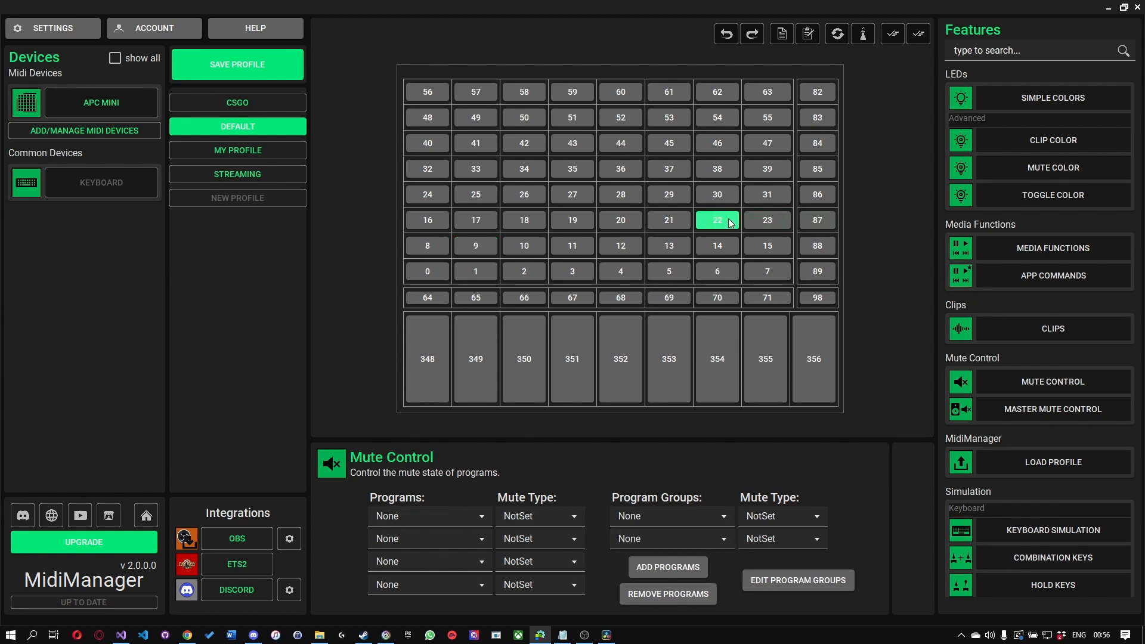
{"action": "left_click", "coordinate": [1064, 102]}
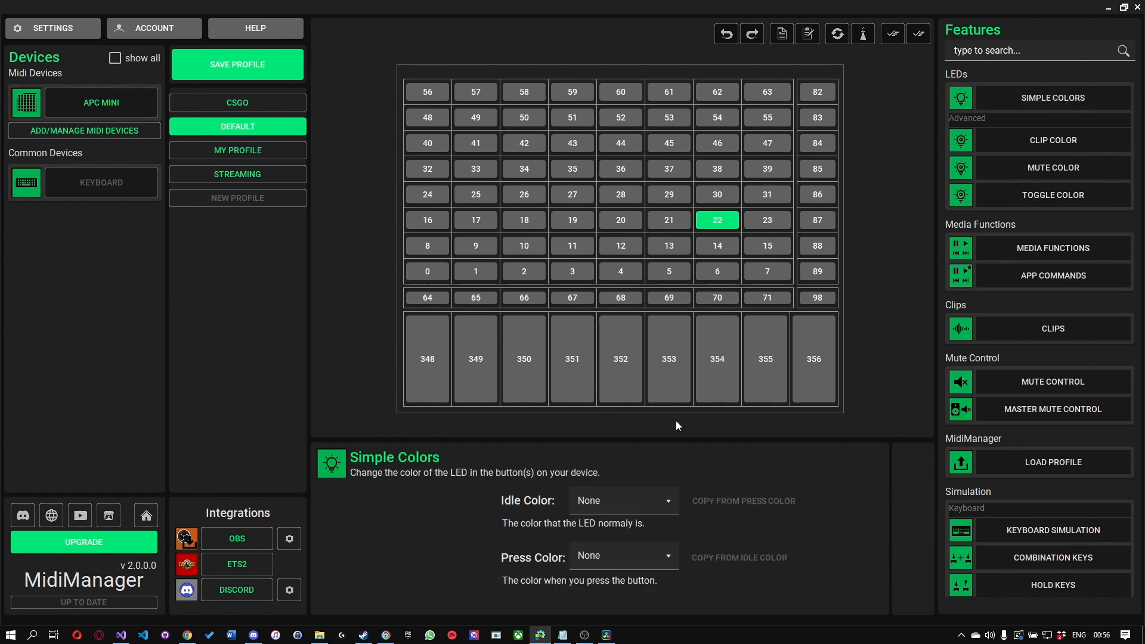
{"action": "left_click", "coordinate": [628, 500]}
{"action": "scroll", "coordinate": [614, 552], "scroll_direction": "down", "scroll_amount": 1}
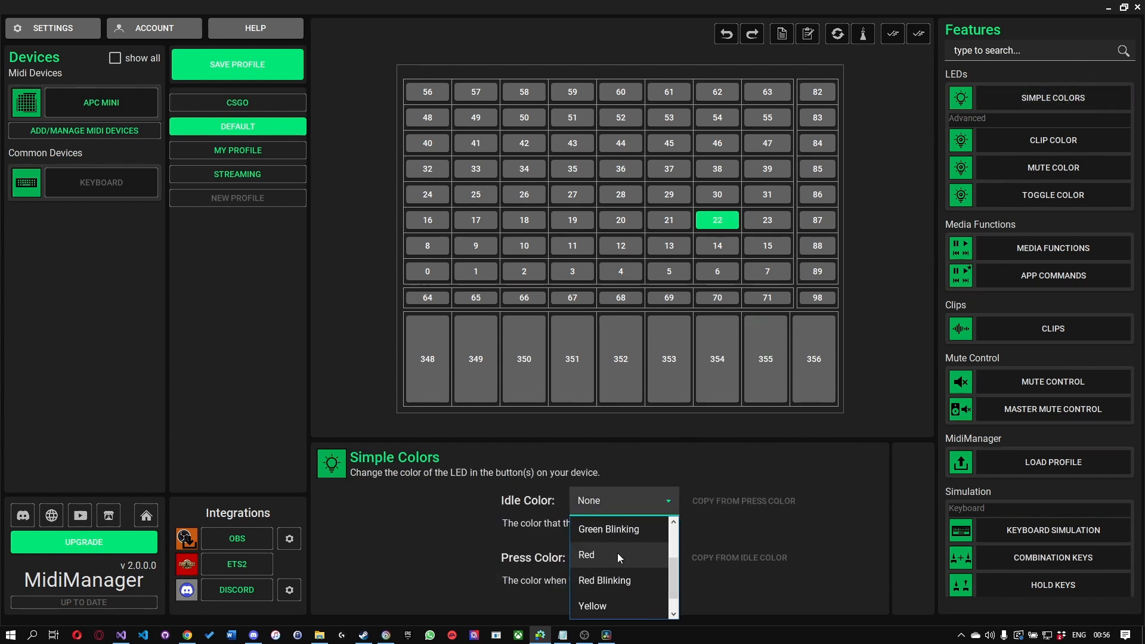
{"action": "left_click", "coordinate": [620, 556]}
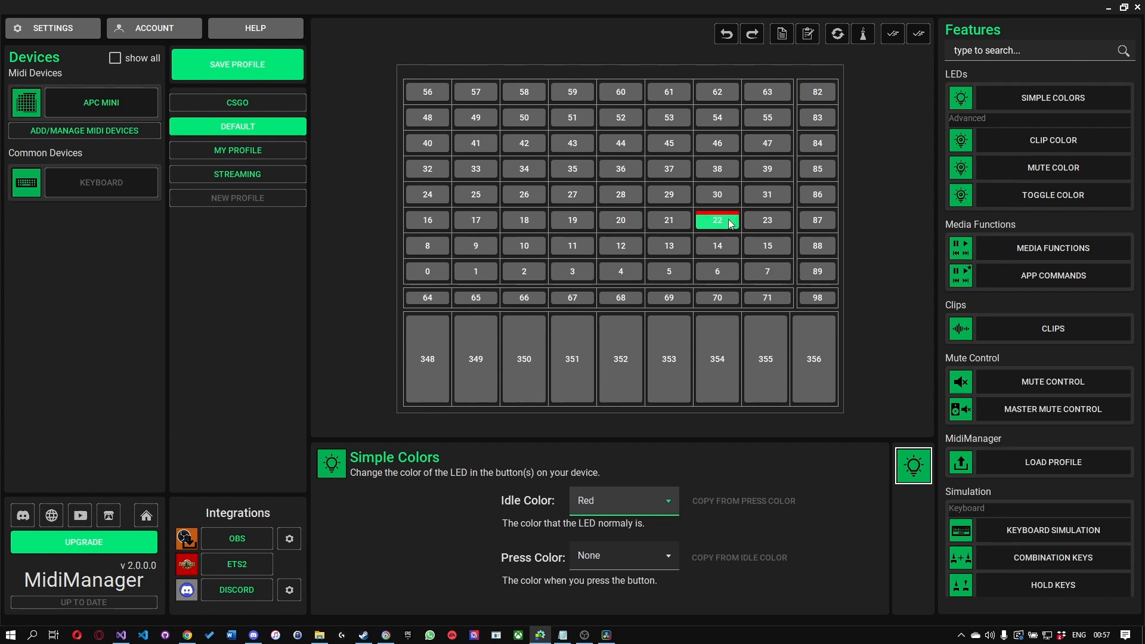
Step: Examine the programs offered for Program Volume Control on fader 354 and leave the first slot unassigned
{"action": "left_click", "coordinate": [720, 338]}
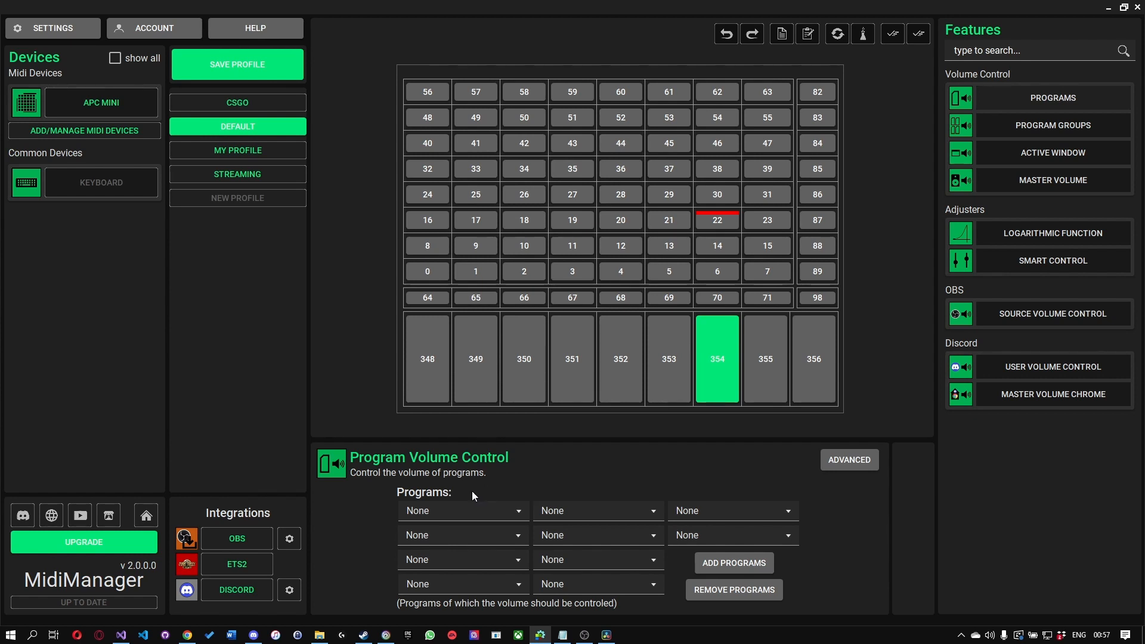
{"action": "left_click", "coordinate": [461, 504]}
{"action": "scroll", "coordinate": [464, 537], "scroll_direction": "down", "scroll_amount": 2}
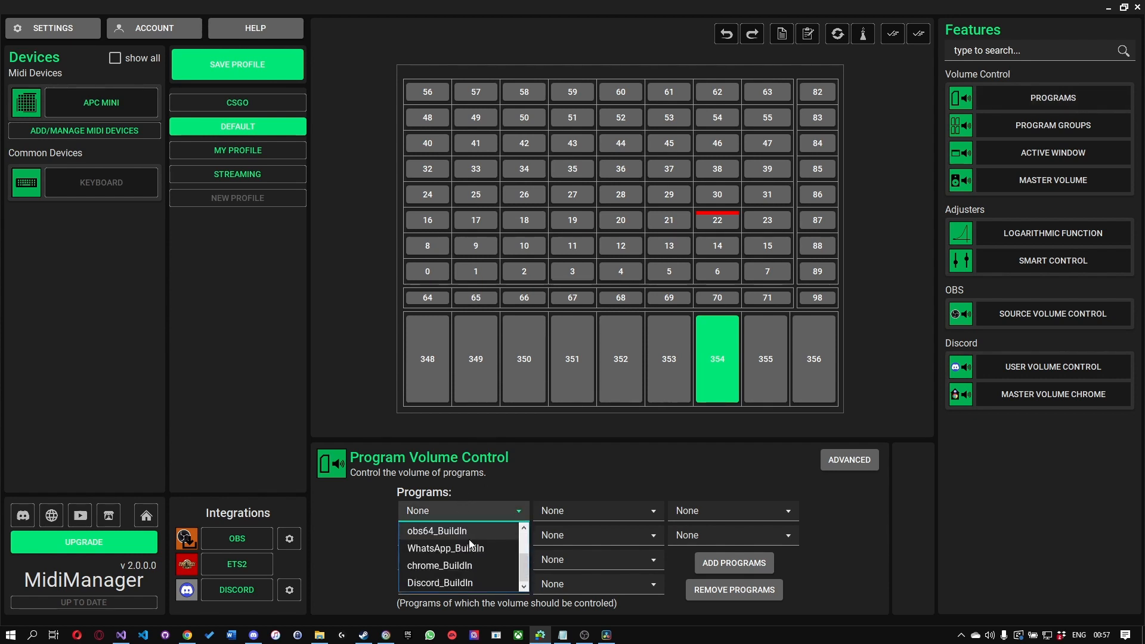
{"action": "scroll", "coordinate": [471, 542], "scroll_direction": "up", "scroll_amount": 1}
{"action": "scroll", "coordinate": [474, 552], "scroll_direction": "down", "scroll_amount": 1}
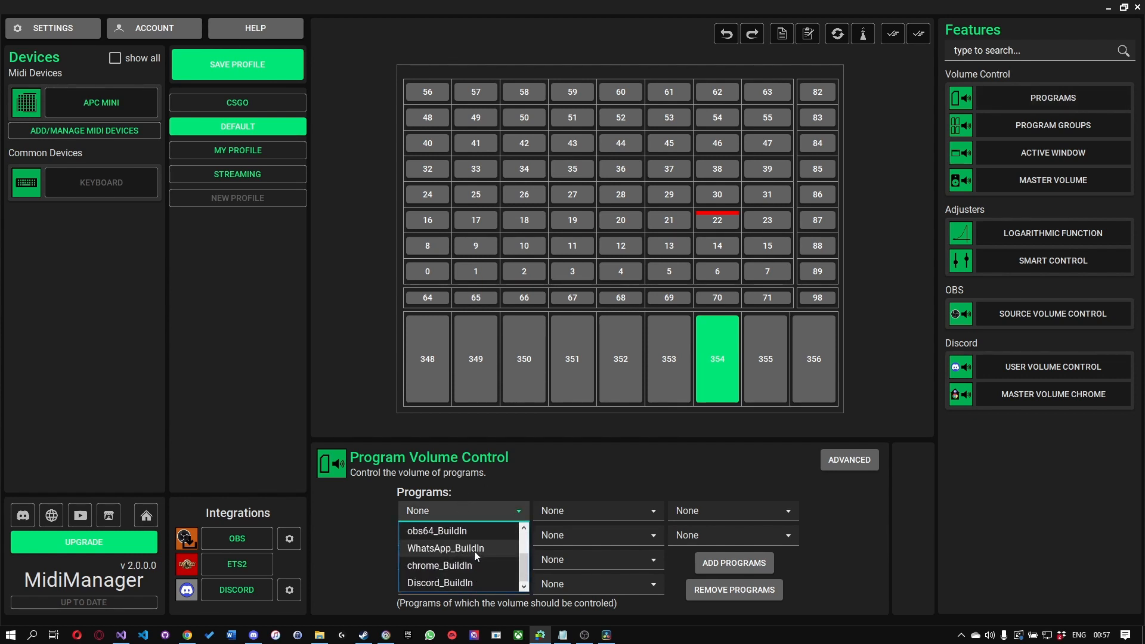
{"action": "scroll", "coordinate": [468, 561], "scroll_direction": "up", "scroll_amount": 2}
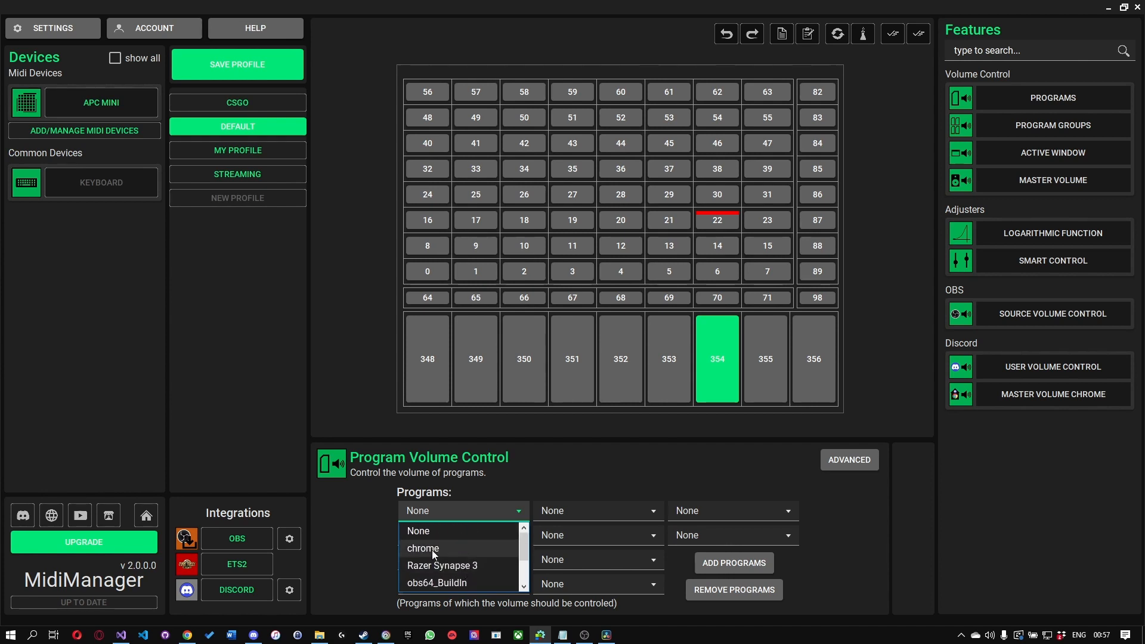
{"action": "left_click", "coordinate": [384, 548]}
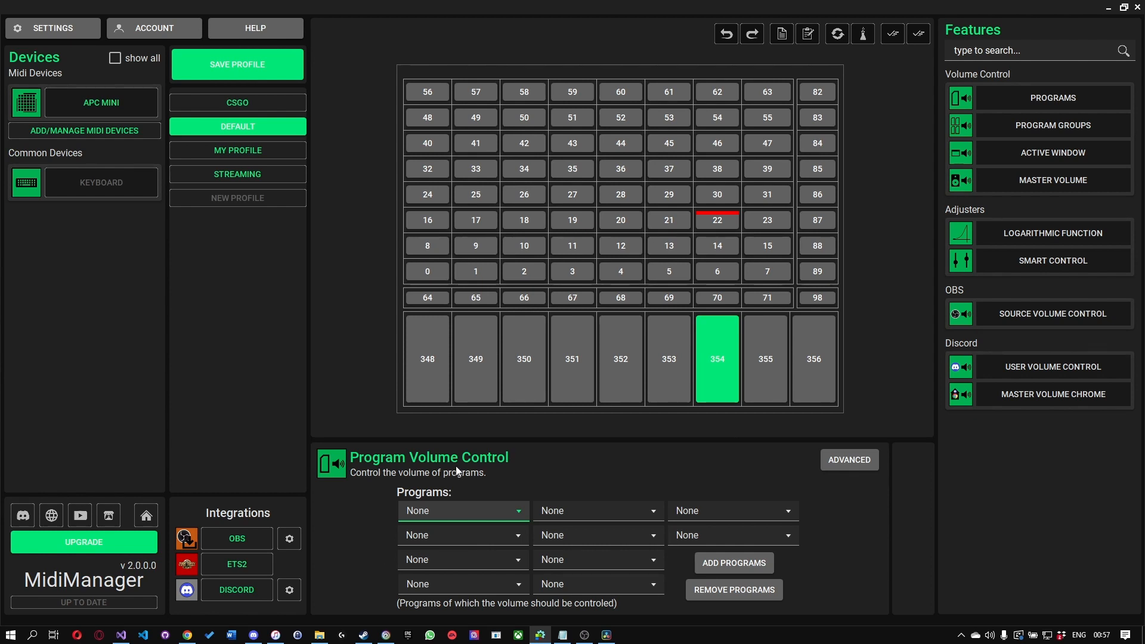
Step: Refresh the built-in programs and assign iTunes_BuildIn to the first Program Volume Control slot of fader 354
{"action": "right_click", "coordinate": [358, 508]}
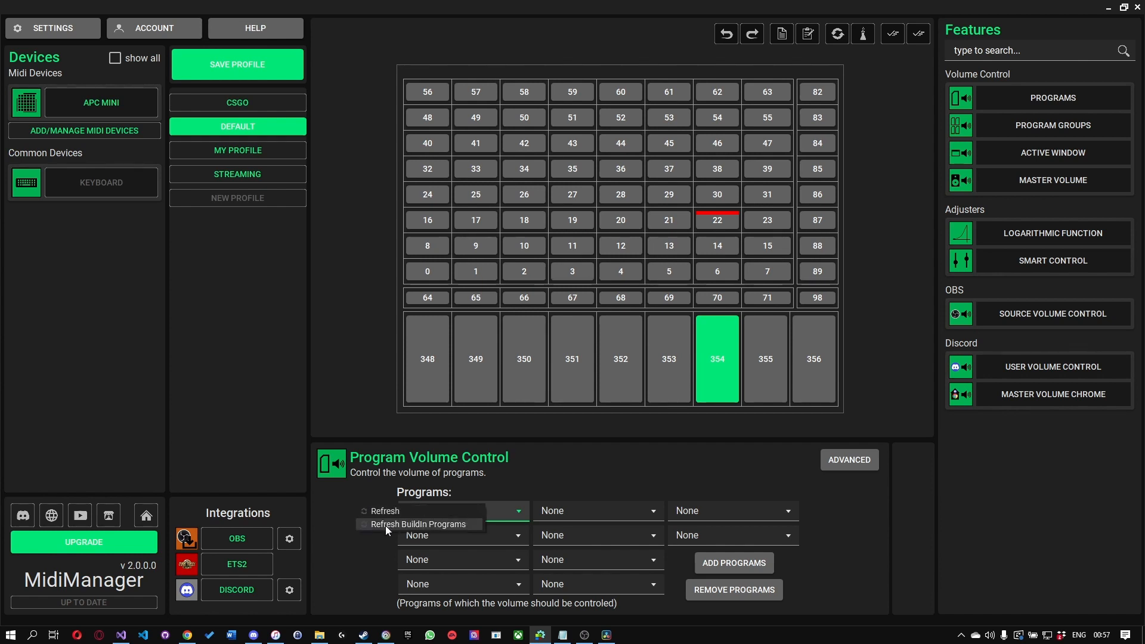
{"action": "left_click", "coordinate": [467, 525]}
{"action": "left_click", "coordinate": [468, 509]}
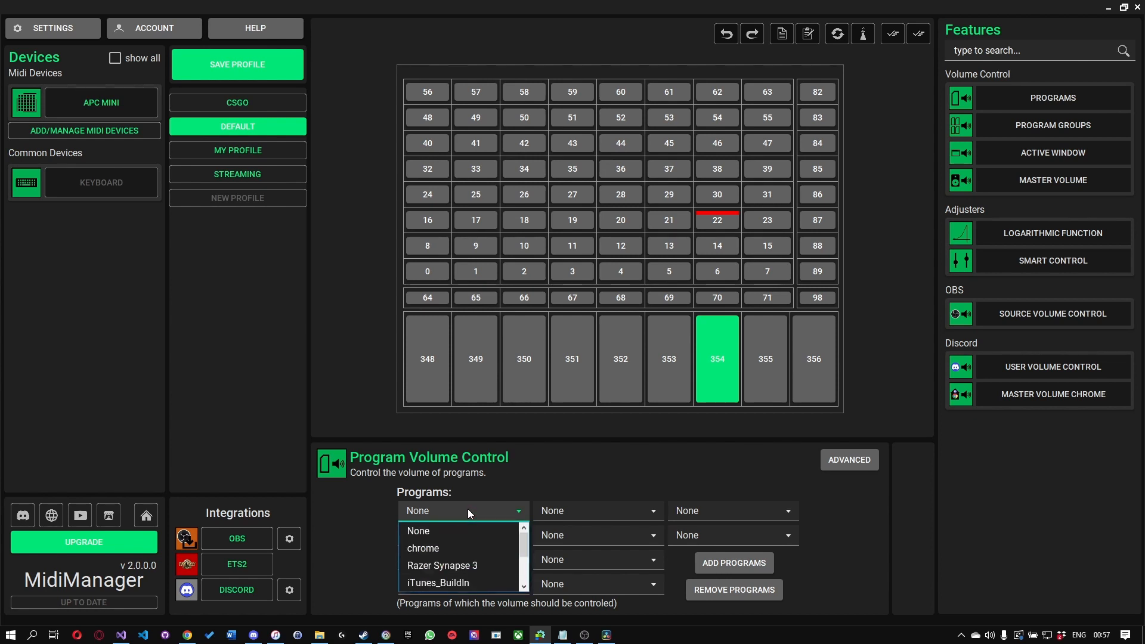
{"action": "scroll", "coordinate": [471, 539], "scroll_direction": "down", "scroll_amount": 1}
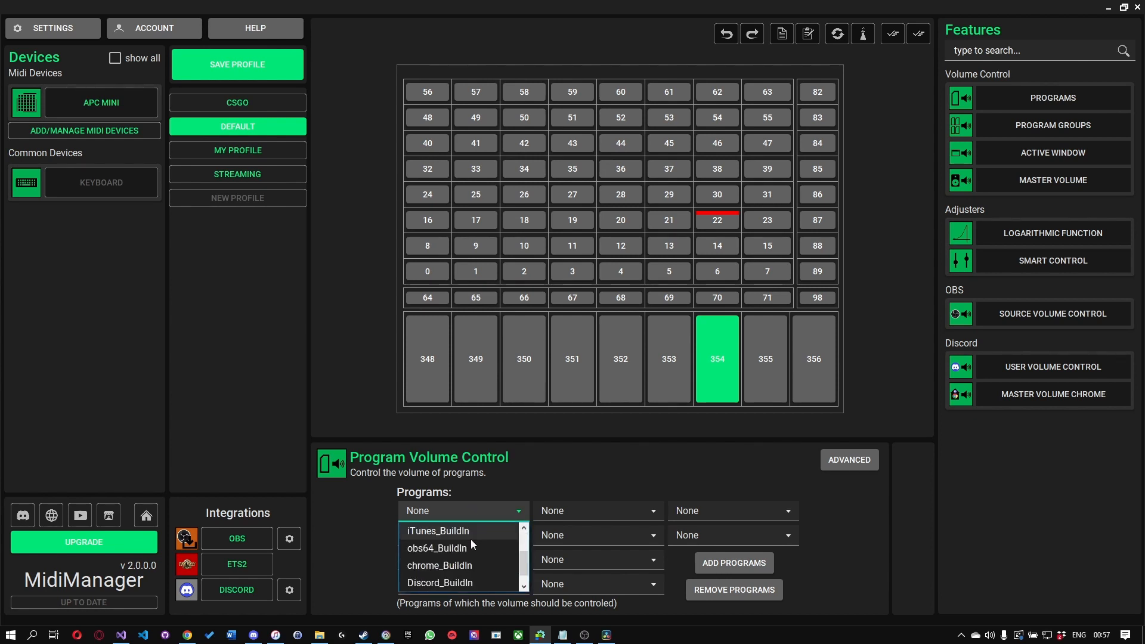
{"action": "left_click", "coordinate": [438, 533]}
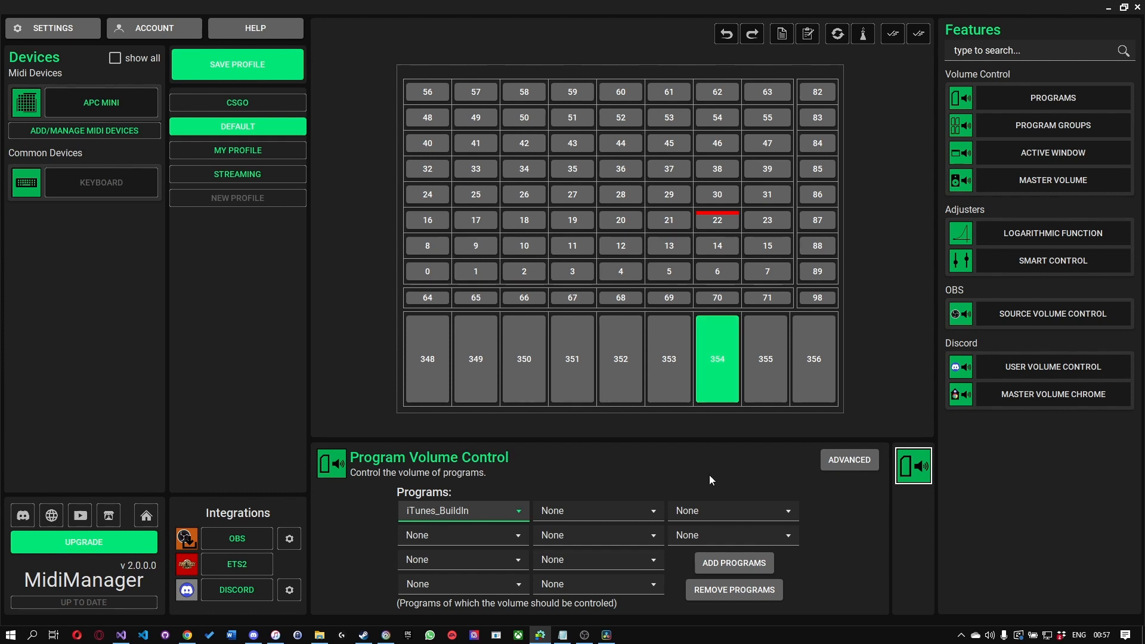
Step: Add chrome to the available programs and check the choices for fader 354's second program slot, leaving it unassigned
{"action": "left_click", "coordinate": [493, 513]}
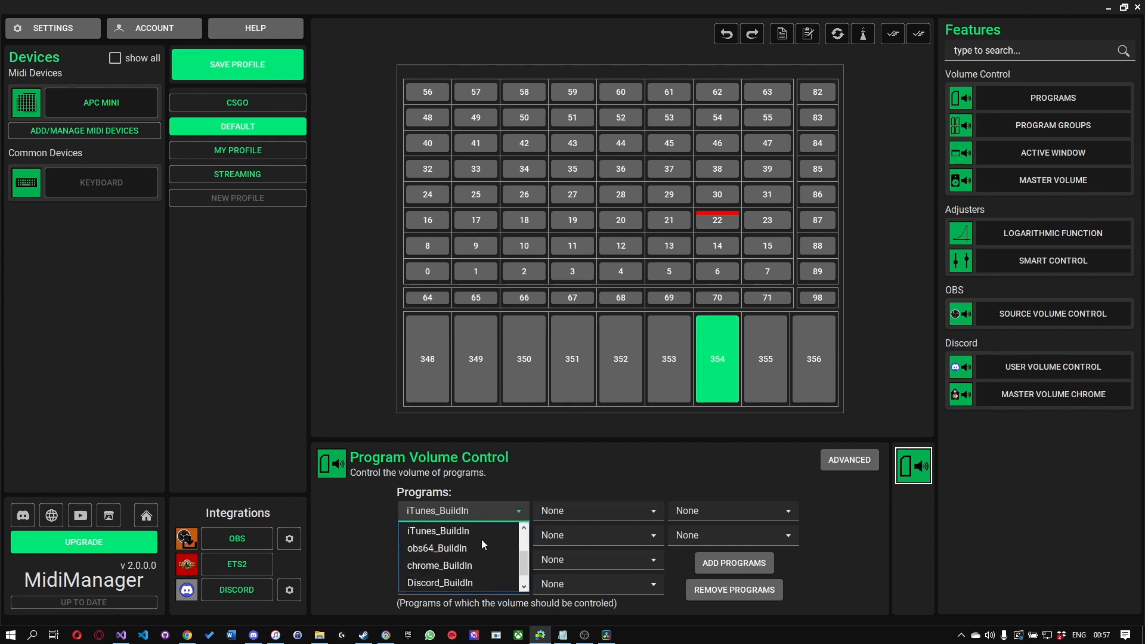
{"action": "scroll", "coordinate": [482, 556], "scroll_direction": "up", "scroll_amount": 2}
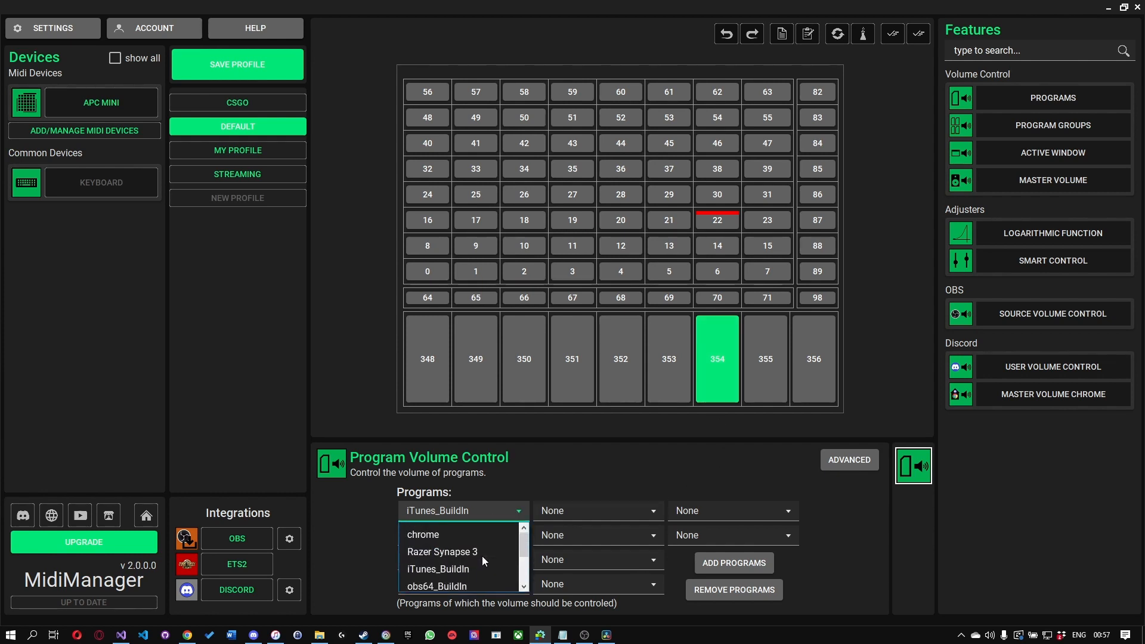
{"action": "left_click", "coordinate": [695, 561]}
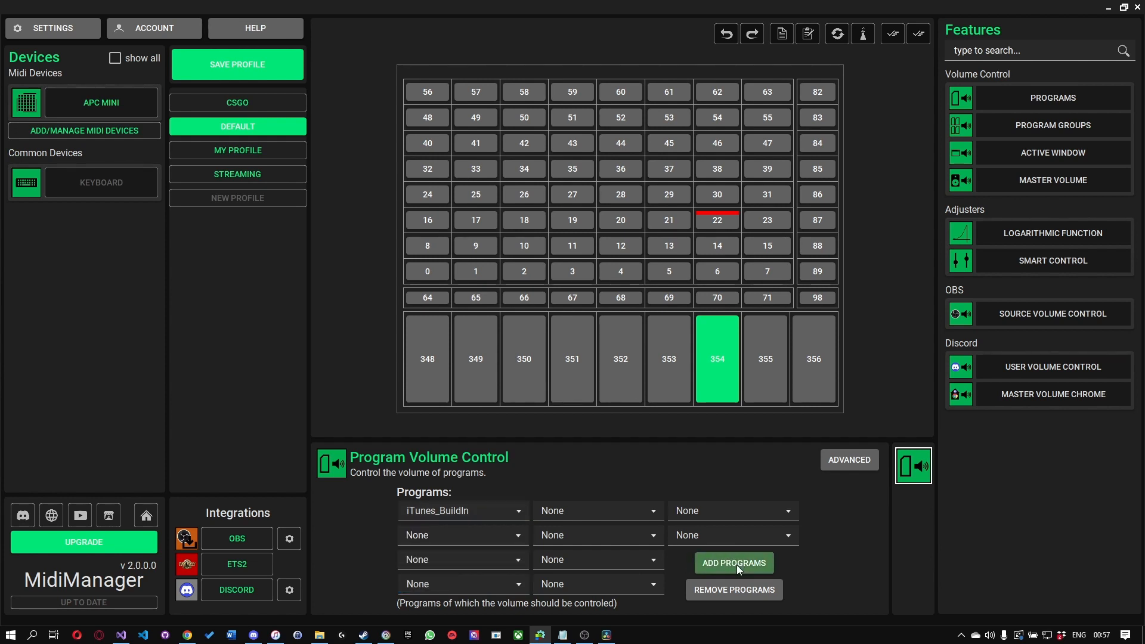
{"action": "left_click", "coordinate": [736, 565]}
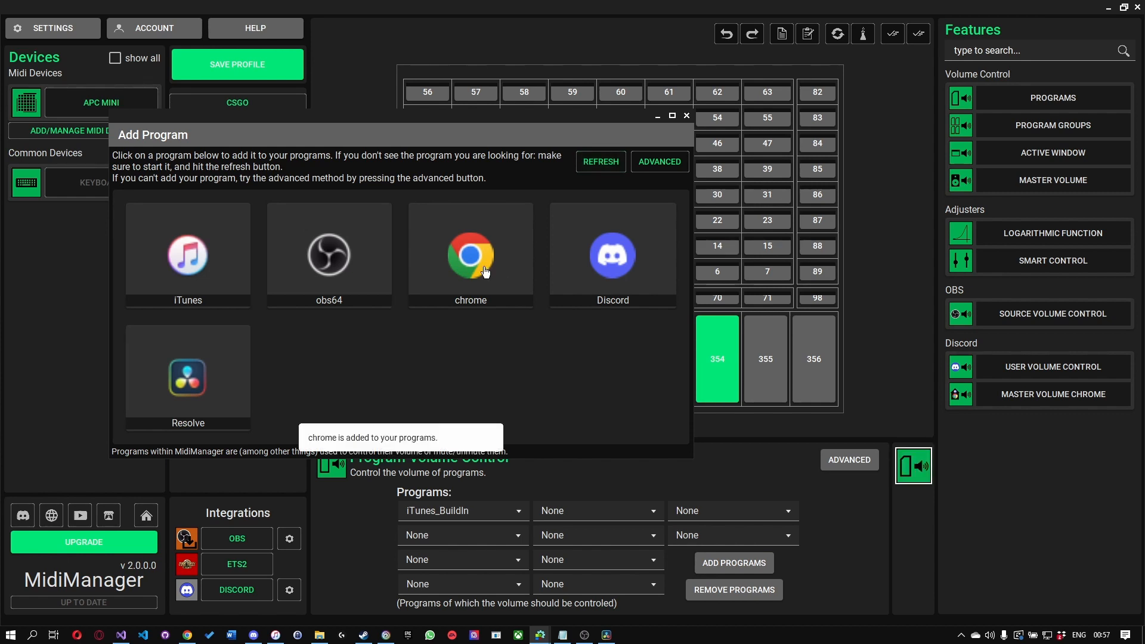
{"action": "left_click", "coordinate": [687, 117]}
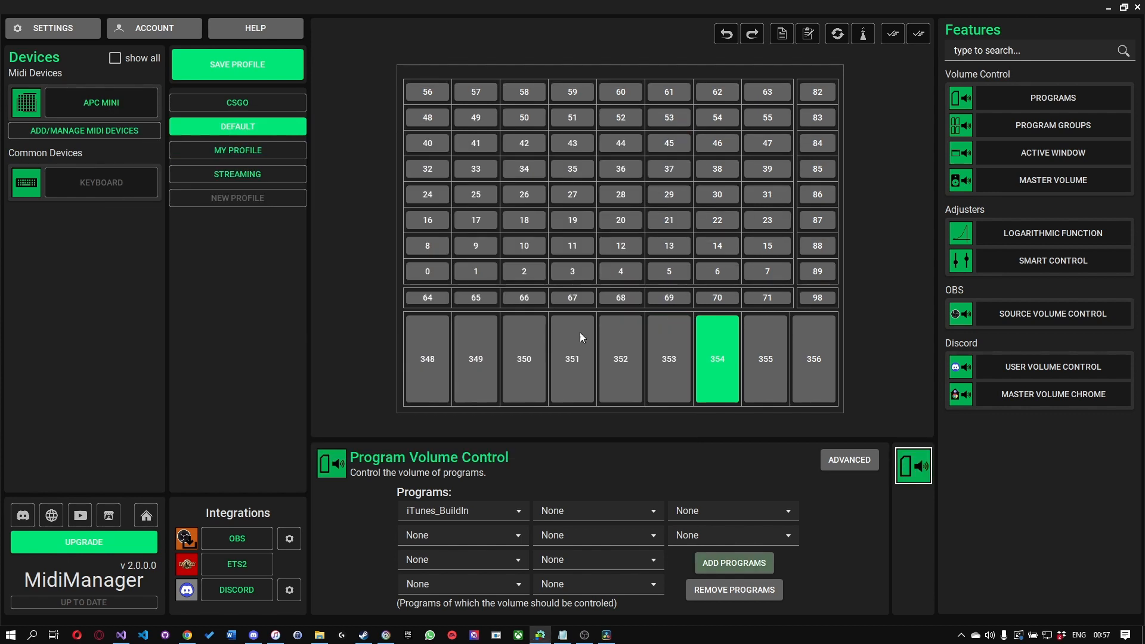
{"action": "left_click", "coordinate": [558, 511]}
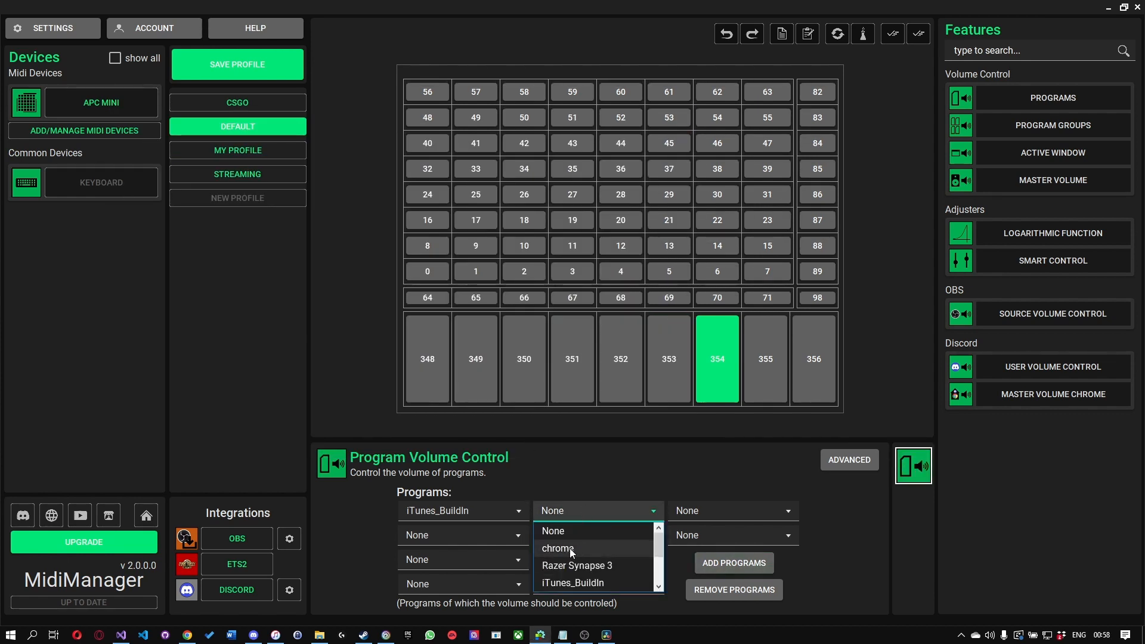
{"action": "left_click", "coordinate": [538, 463]}
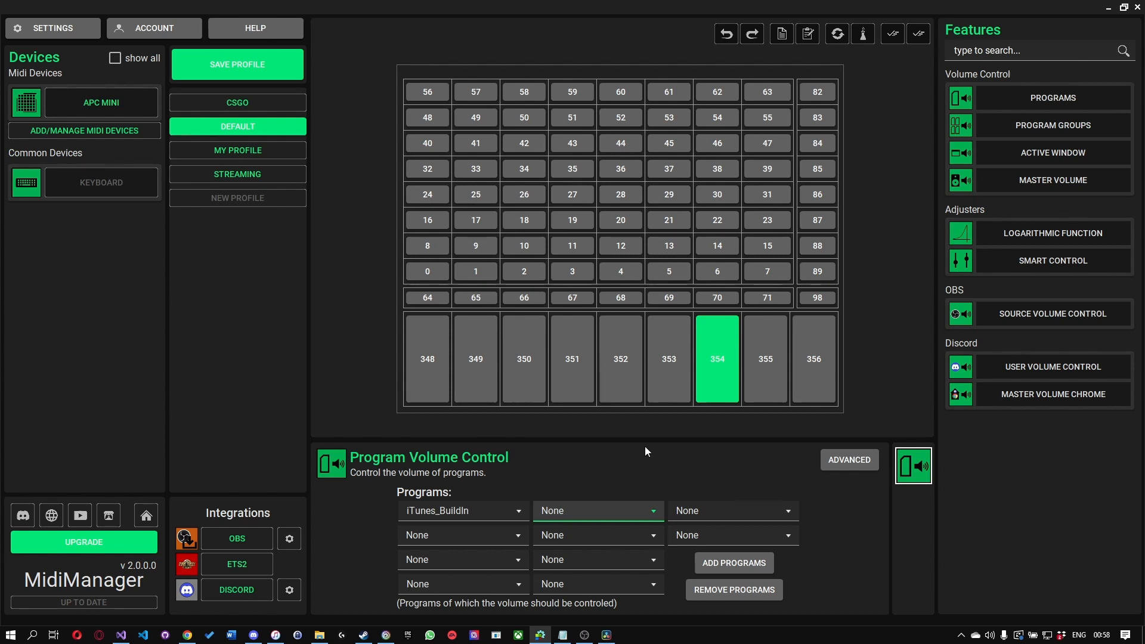
Step: Save the Default profile, then switch through the CSGO and Streaming profiles to My Profile
{"action": "left_click", "coordinate": [237, 65]}
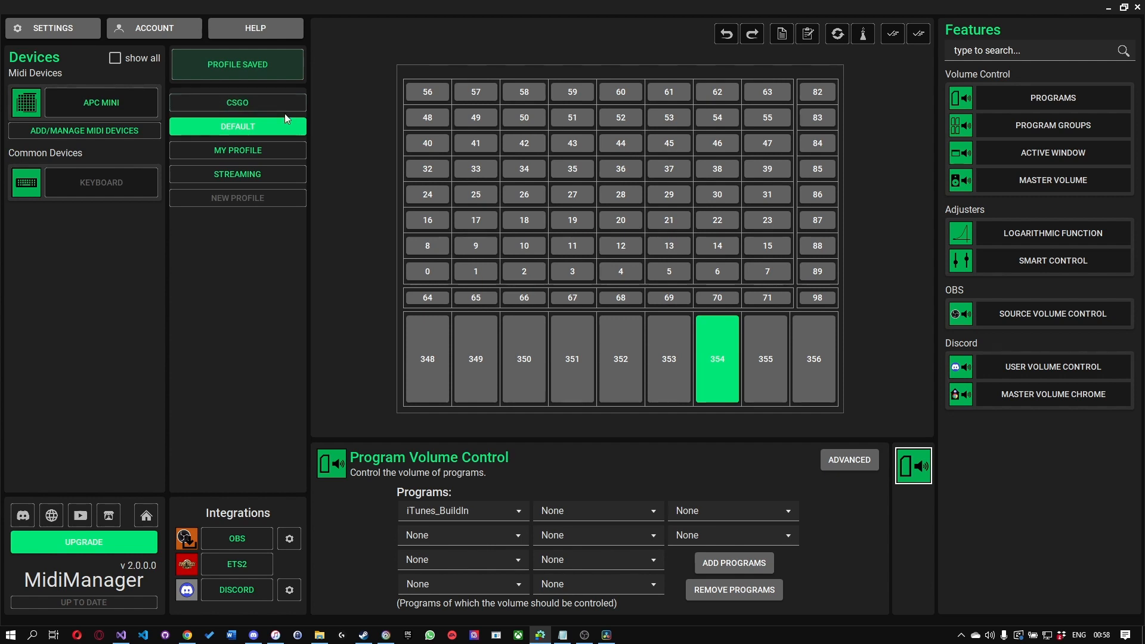
{"action": "left_click", "coordinate": [231, 107]}
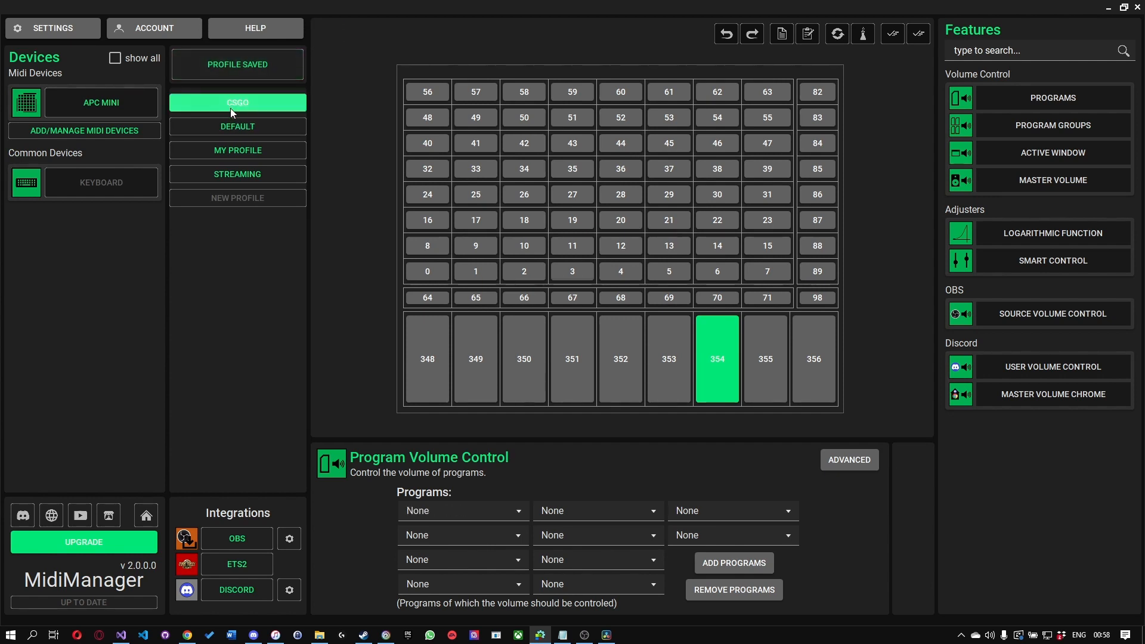
{"action": "left_click", "coordinate": [253, 175]}
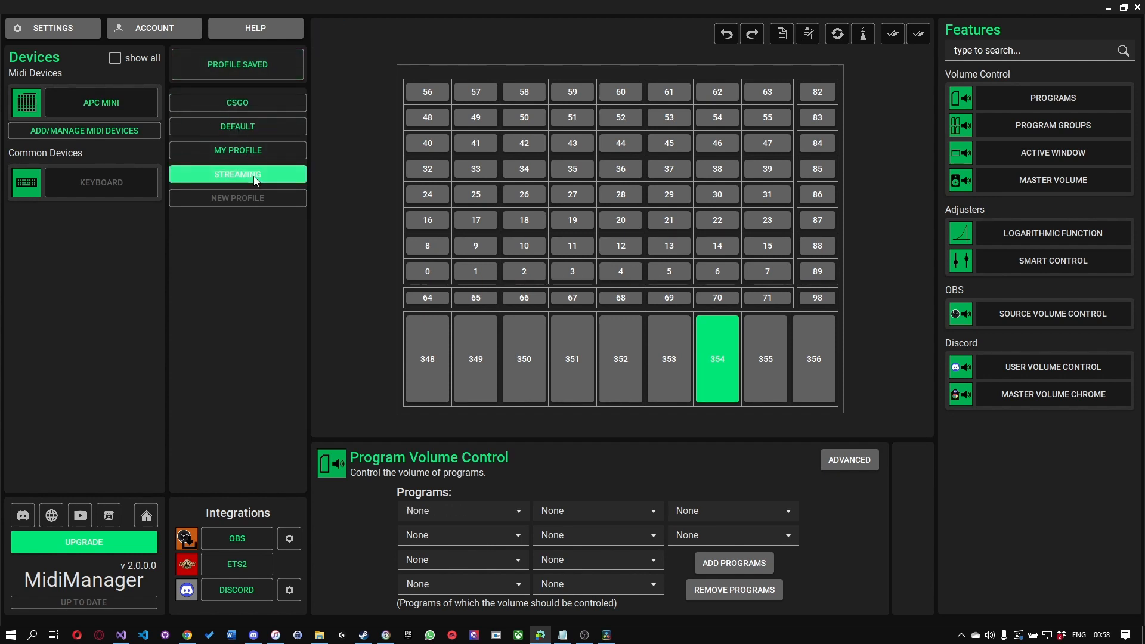
{"action": "left_click", "coordinate": [247, 153]}
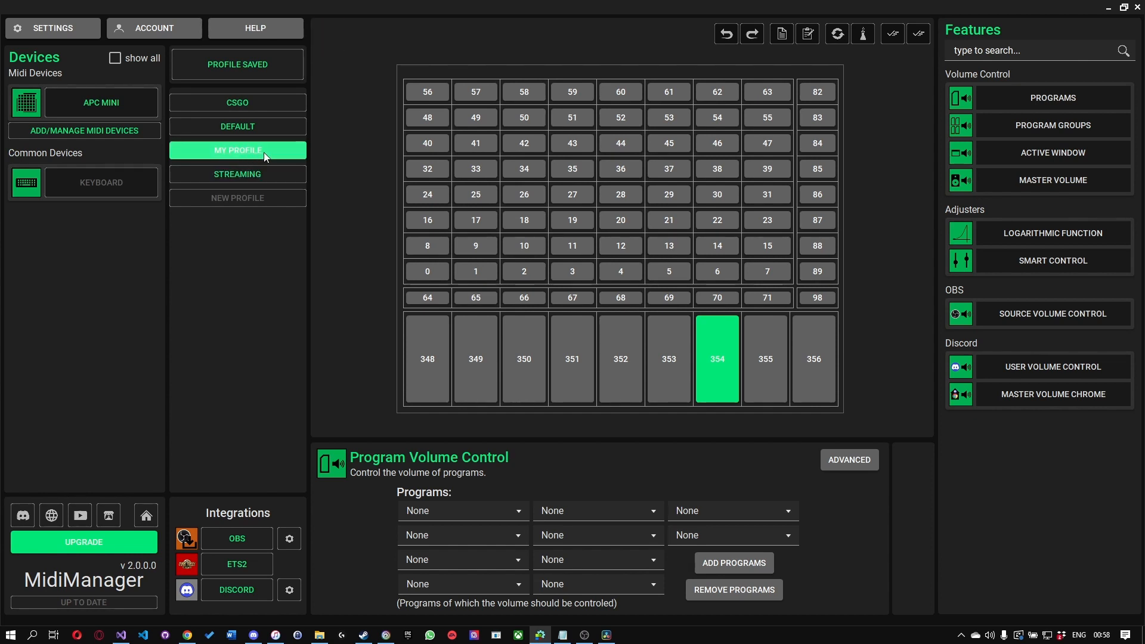
Step: Show the Load Profile function for pad 30 and mark My Profile as a favorite
{"action": "left_click", "coordinate": [727, 198]}
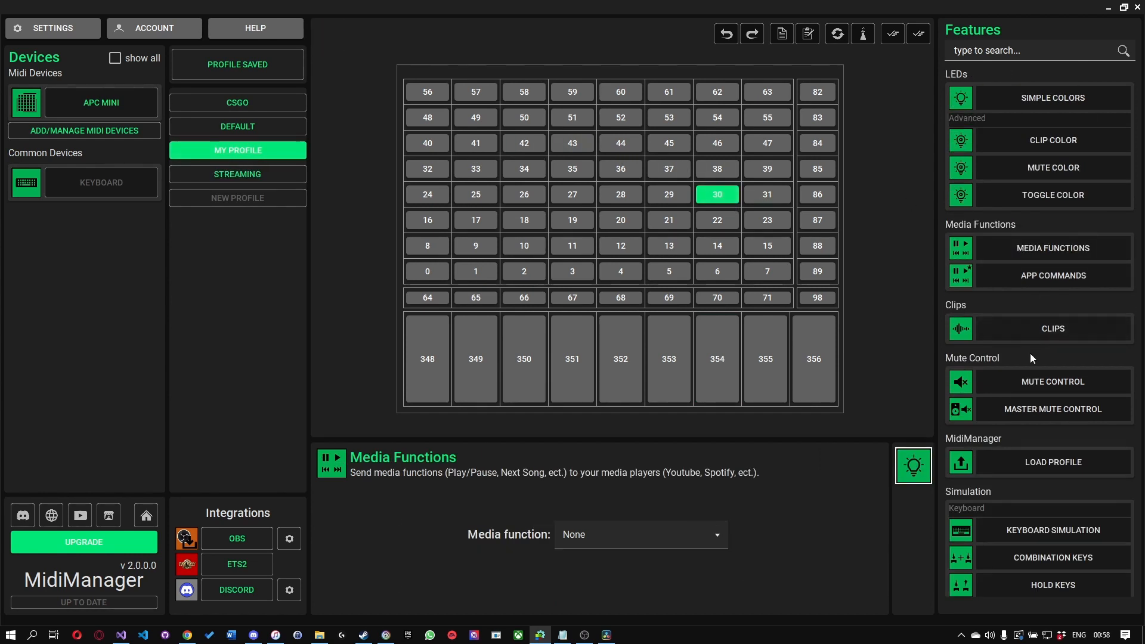
{"action": "left_click", "coordinate": [1013, 464]}
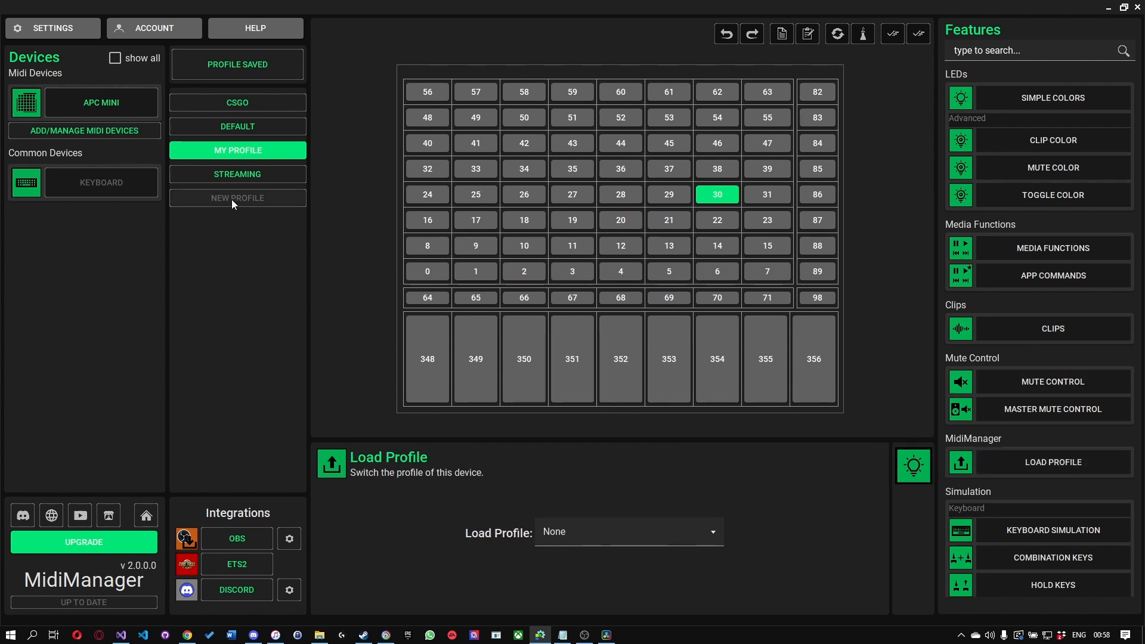
{"action": "right_click", "coordinate": [284, 150]}
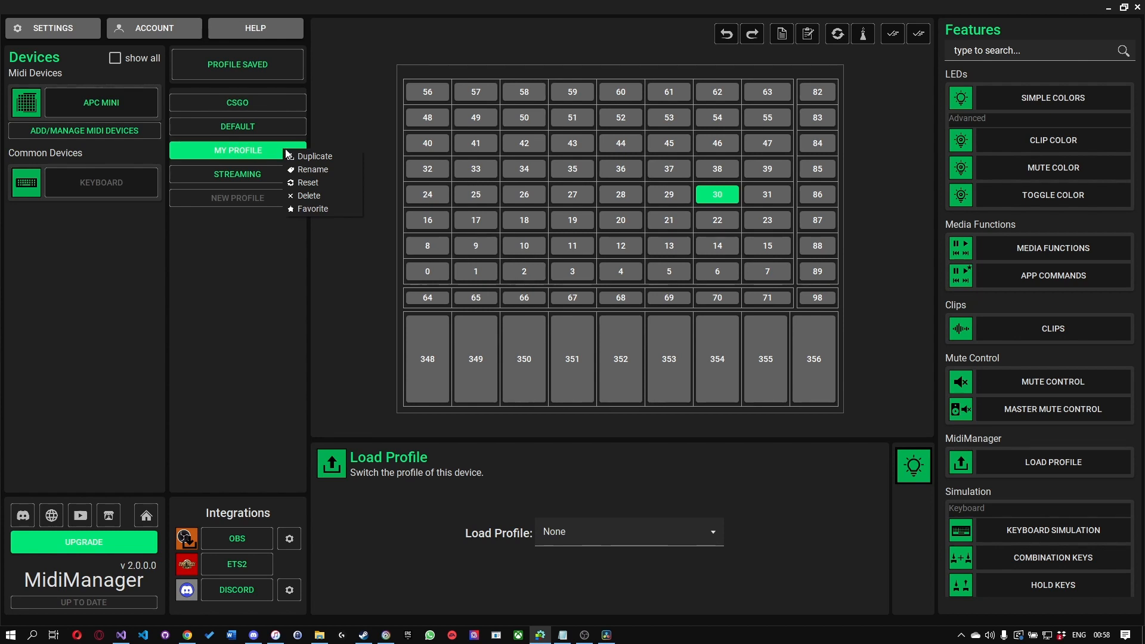
{"action": "left_click", "coordinate": [308, 210]}
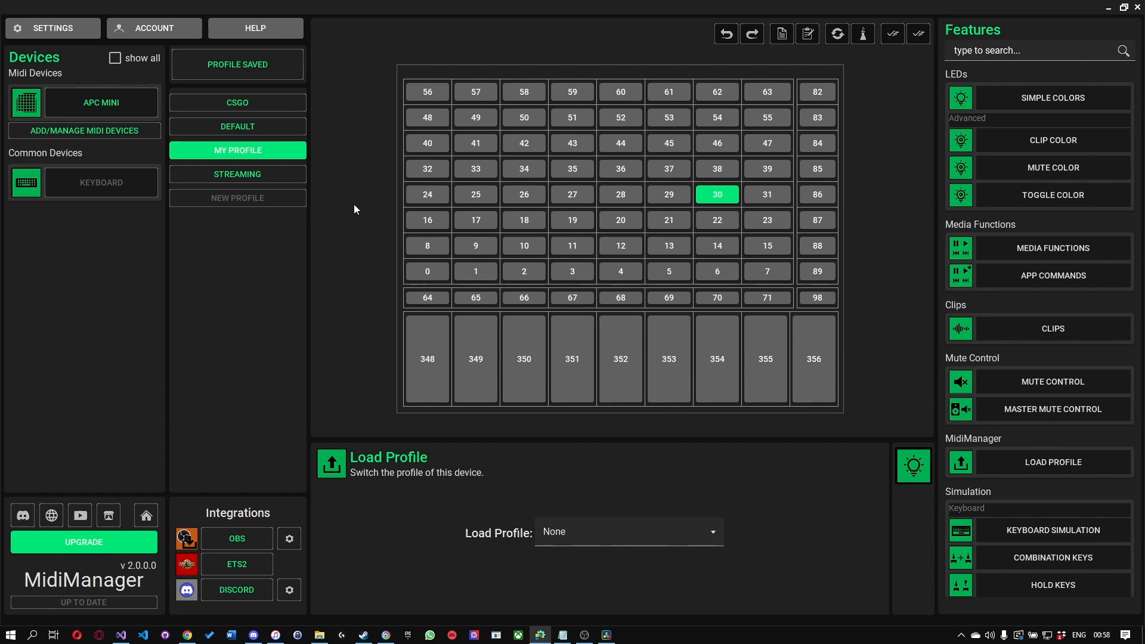
Step: Look over the main menu's settings, editing, utility and media options and return to the pad layout
{"action": "key", "text": "Escape"}
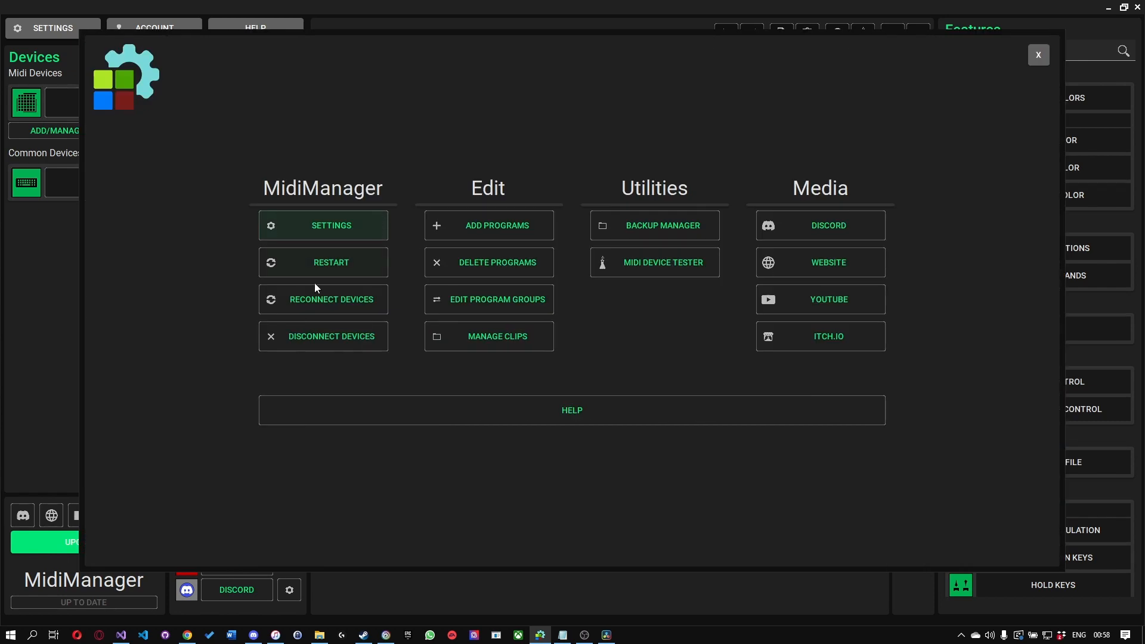
{"action": "key", "text": "Escape"}
{"action": "left_click", "coordinate": [149, 517]}
{"action": "key", "text": "Escape"}
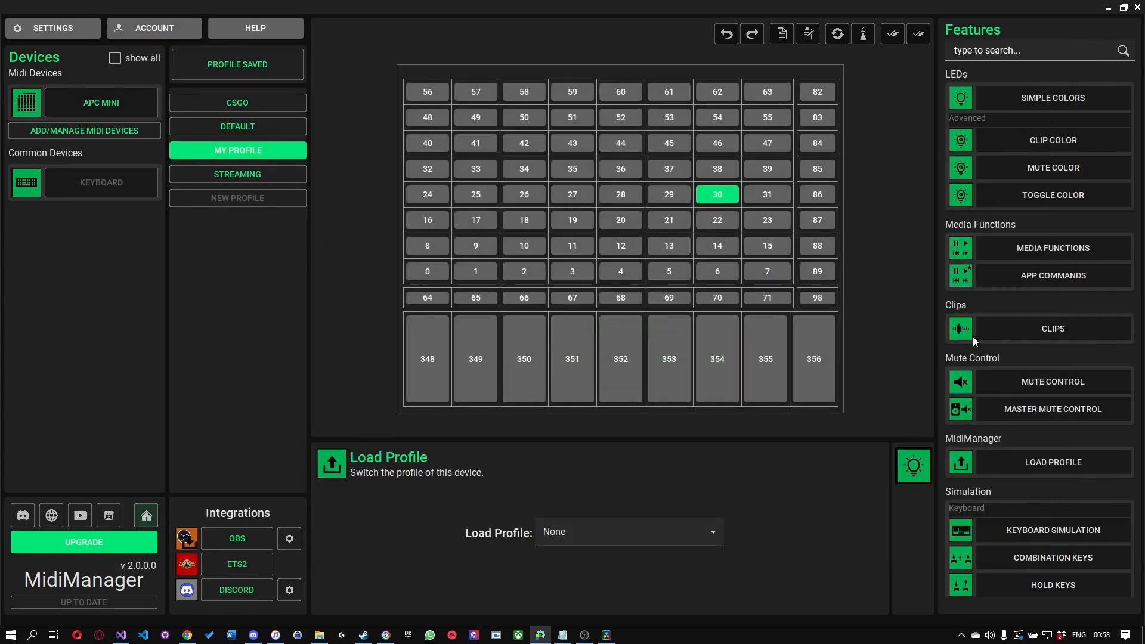
Step: Paste audio.mp3 into the Clips folder from pad 30's Play Clip function and refresh the clips
{"action": "left_click", "coordinate": [1014, 330]}
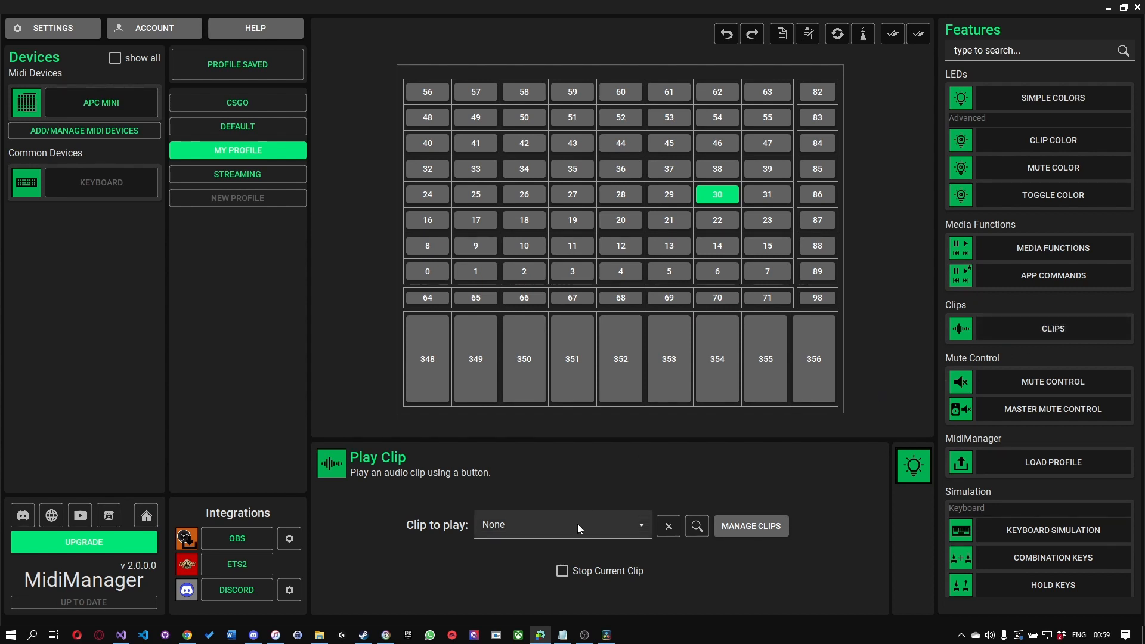
{"action": "left_click", "coordinate": [743, 532]}
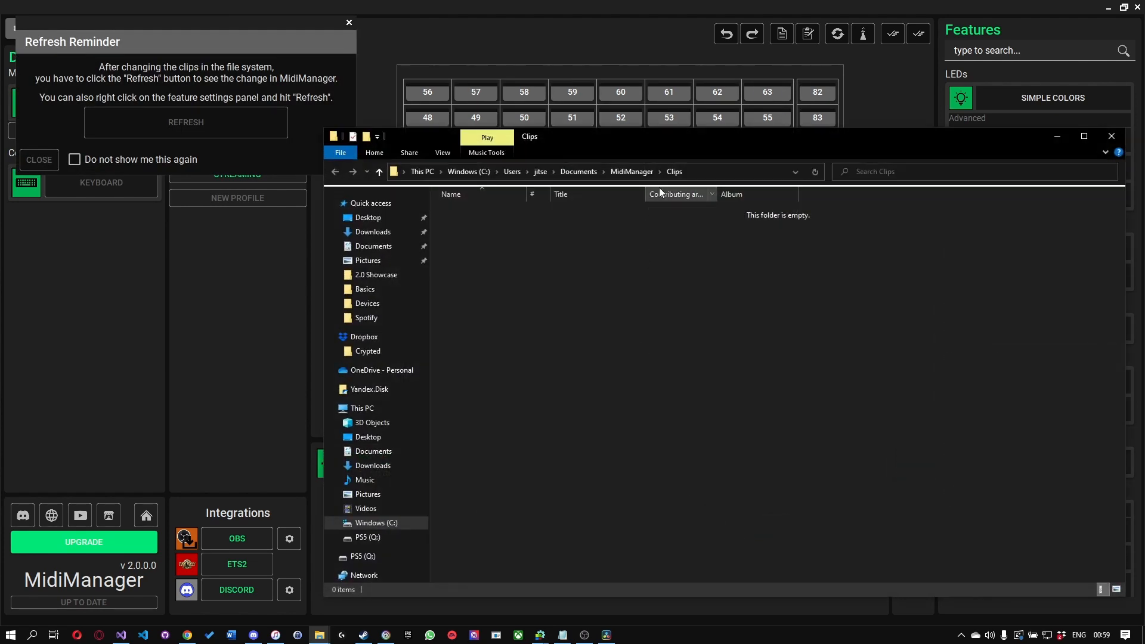
{"action": "key", "text": "ctrl+v"}
{"action": "left_click", "coordinate": [533, 256]}
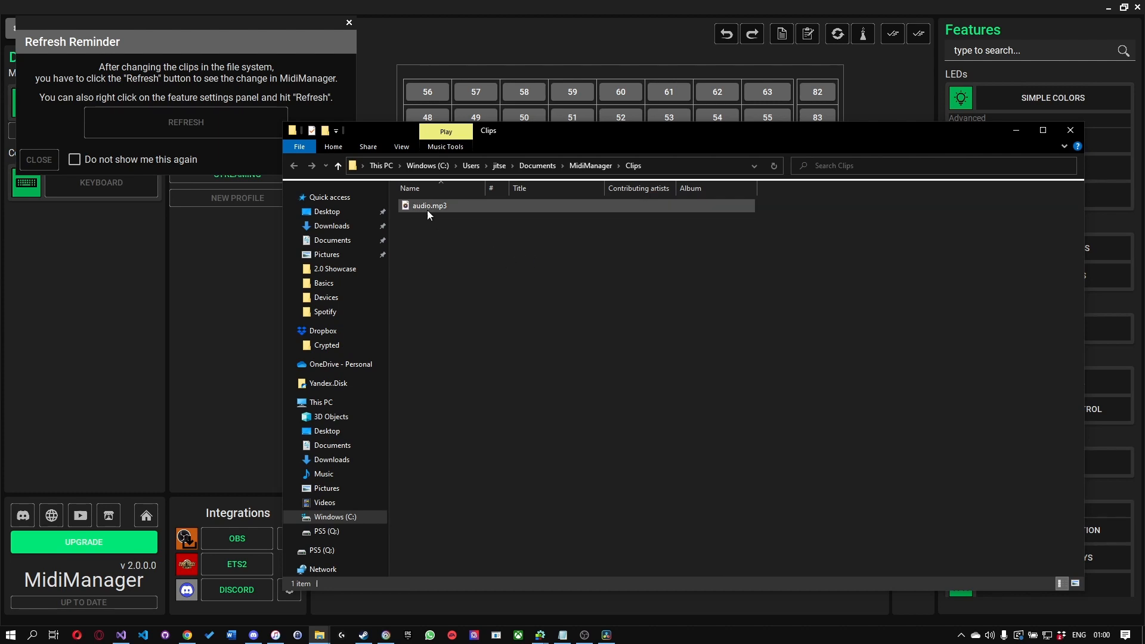
{"action": "left_click", "coordinate": [255, 148]}
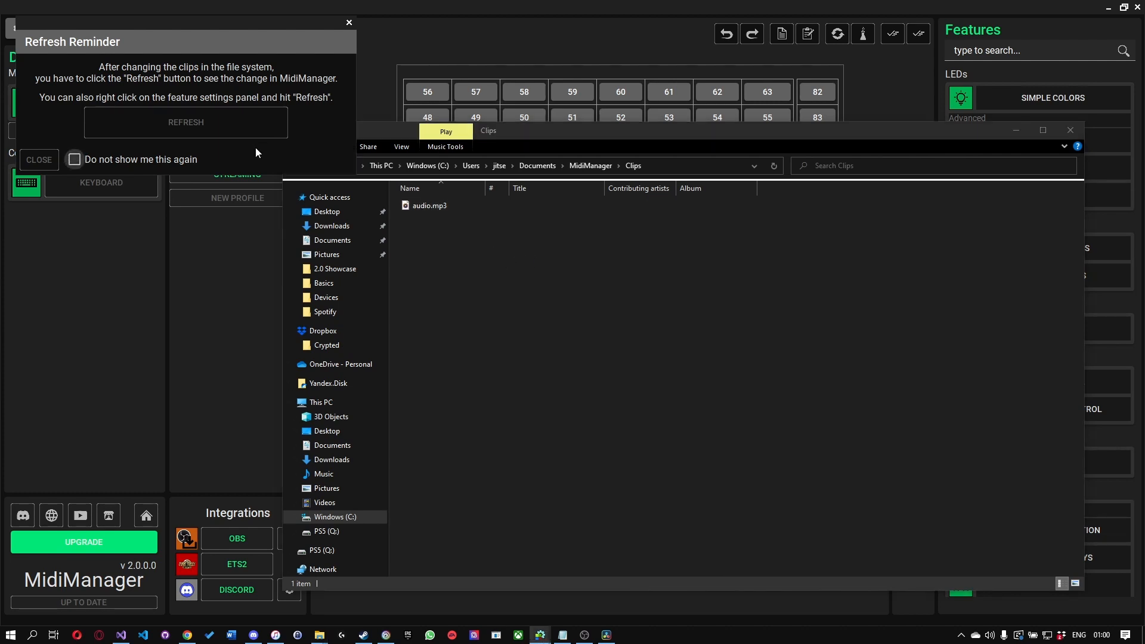
{"action": "left_click", "coordinate": [178, 124]}
{"action": "left_click", "coordinate": [213, 260]}
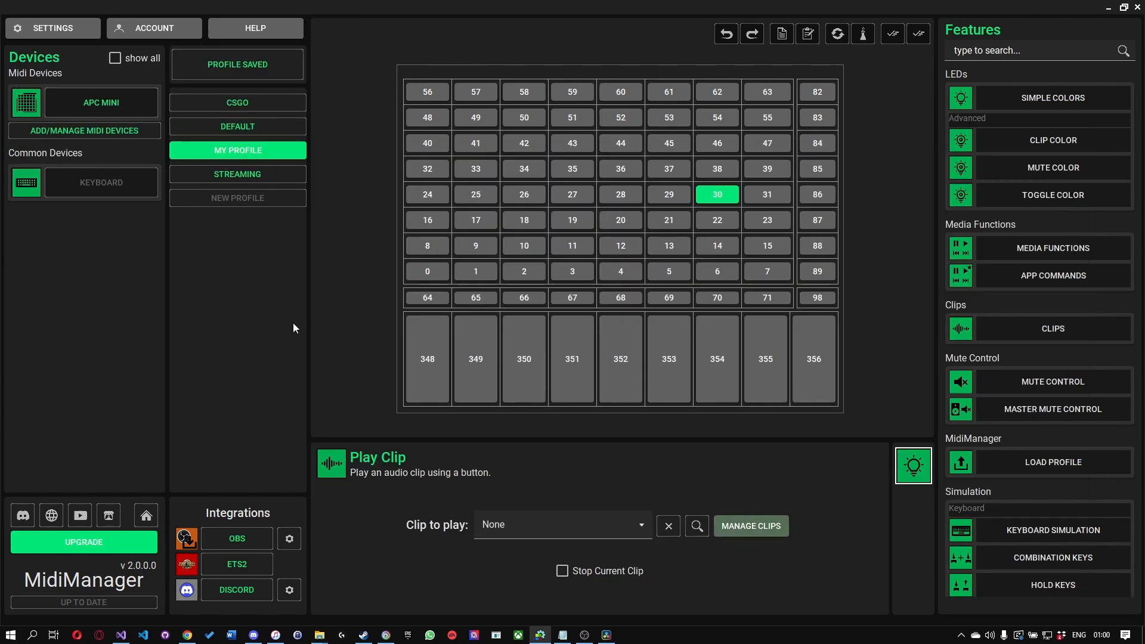
Step: Refresh the Play Clip settings and set the clip played by pad 30 to audio
{"action": "right_click", "coordinate": [546, 475]}
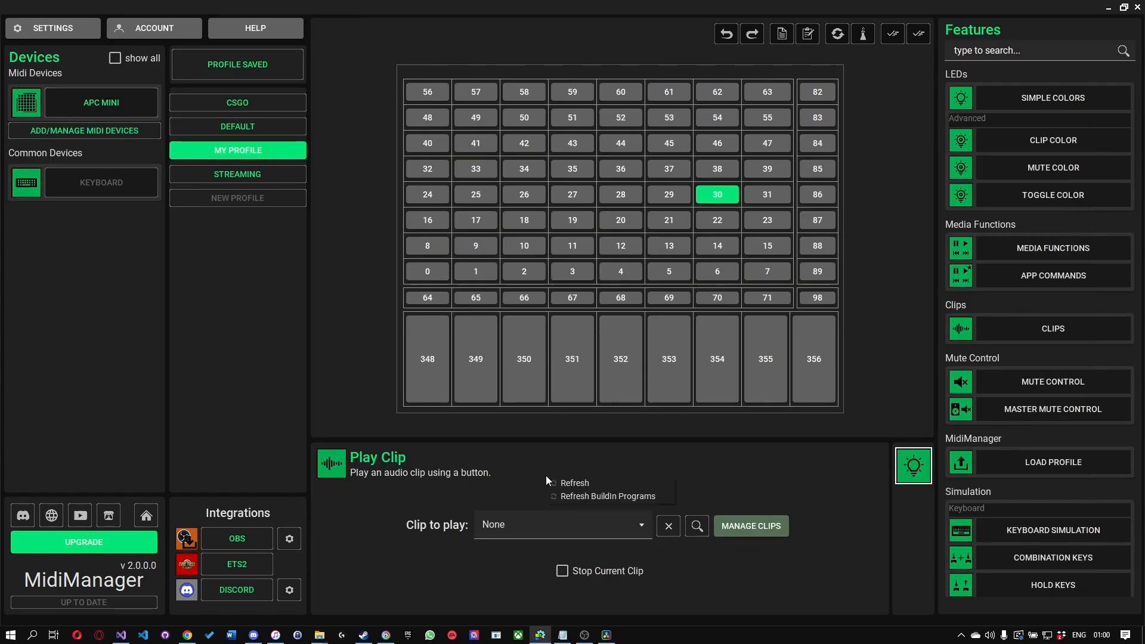
{"action": "left_click", "coordinate": [592, 481]}
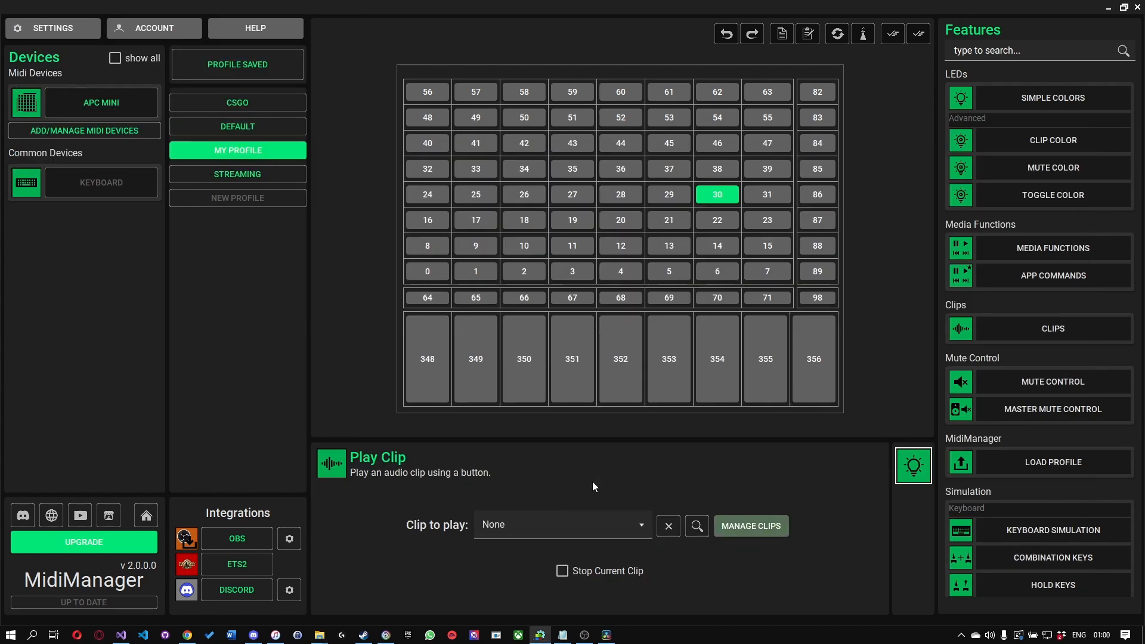
{"action": "left_click", "coordinate": [568, 522]}
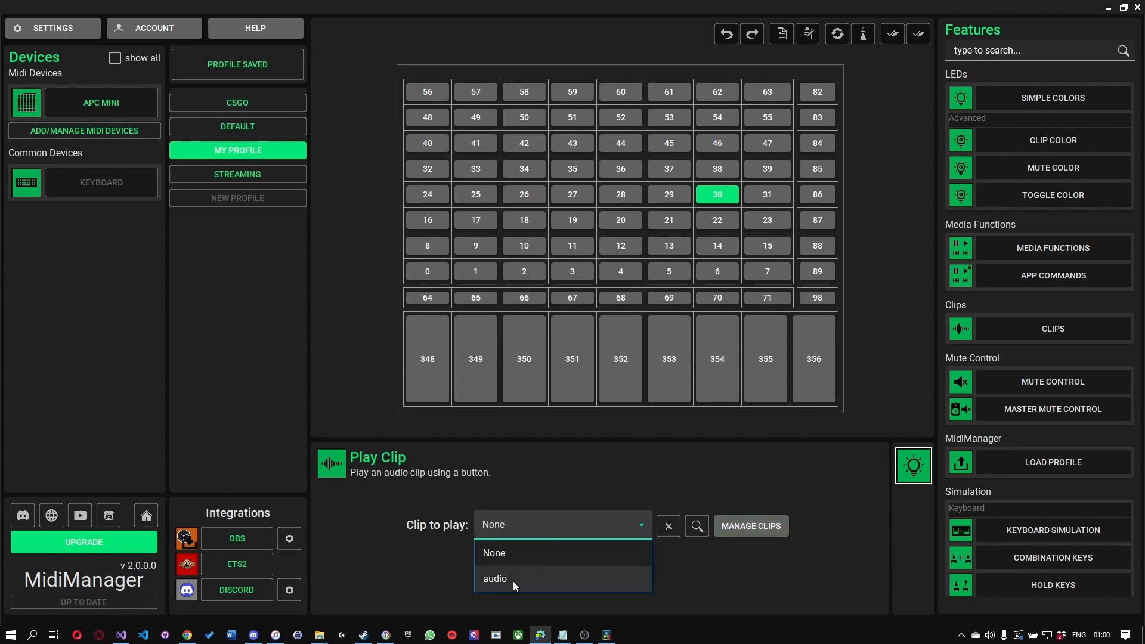
{"action": "left_click", "coordinate": [513, 581]}
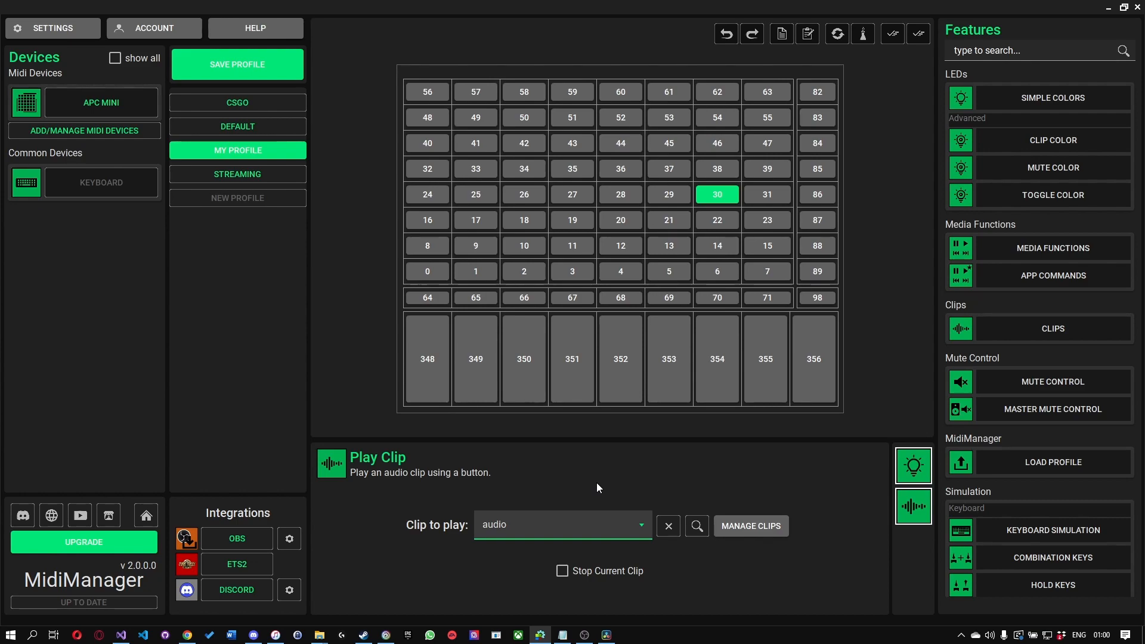
Step: Look over the available Help resources and close the overview
{"action": "left_click", "coordinate": [249, 35]}
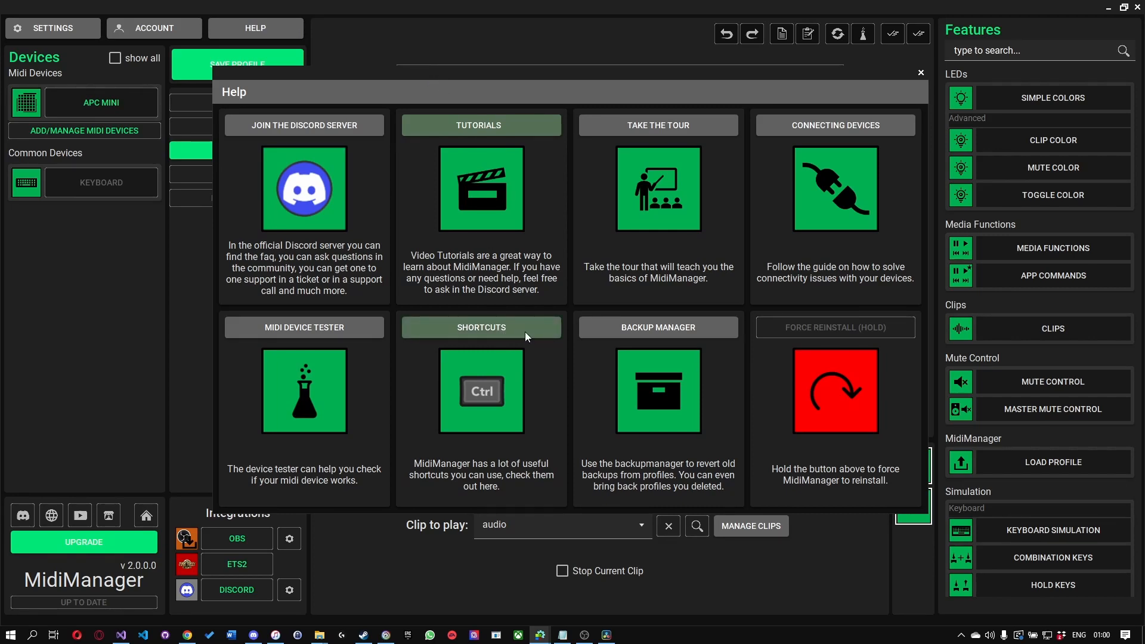
{"action": "left_click", "coordinate": [921, 73]}
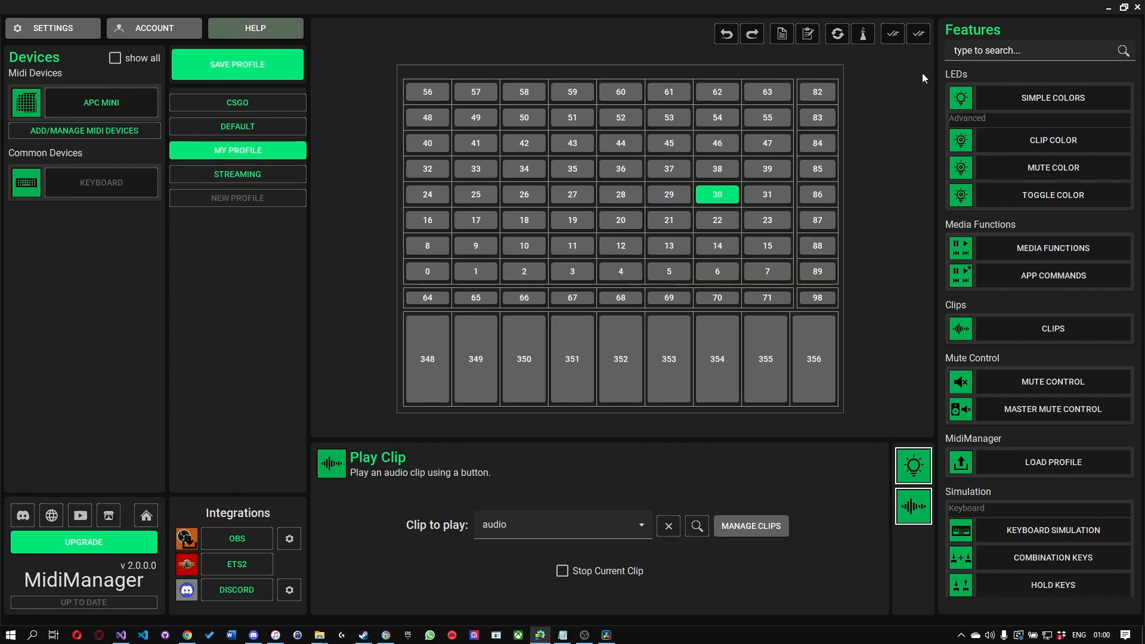